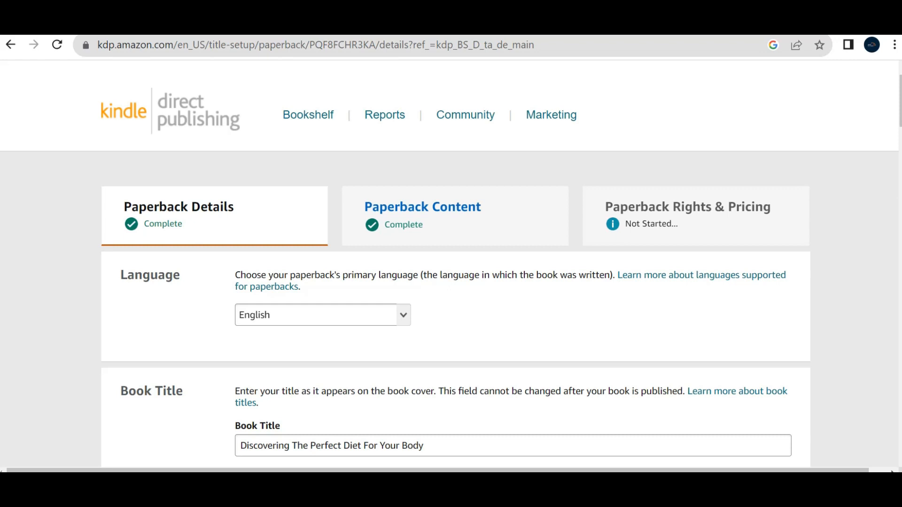
# - Review the paperback's language, book title and subtitle entries on the Paperback Details page
pyautogui.scroll(-1, 451, 269)
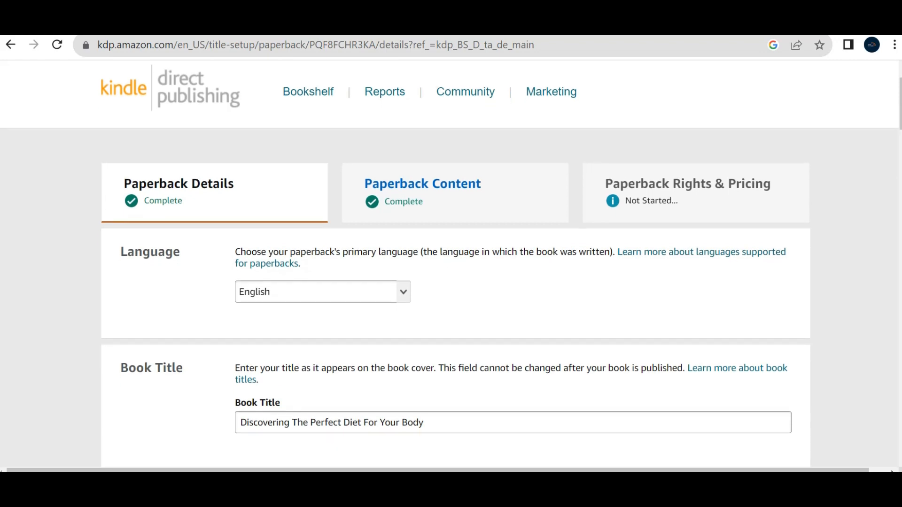
pyautogui.scroll(-1, 451, 269)
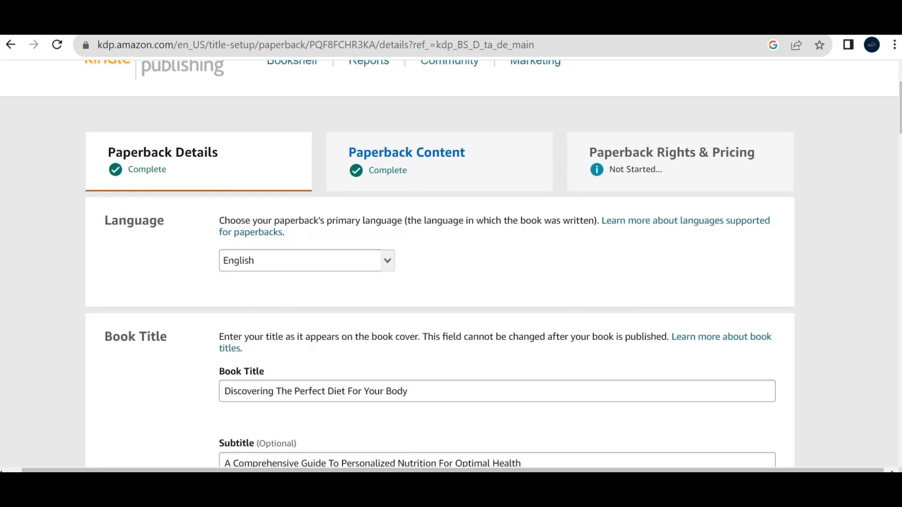
pyautogui.scroll(-3, 451, 263)
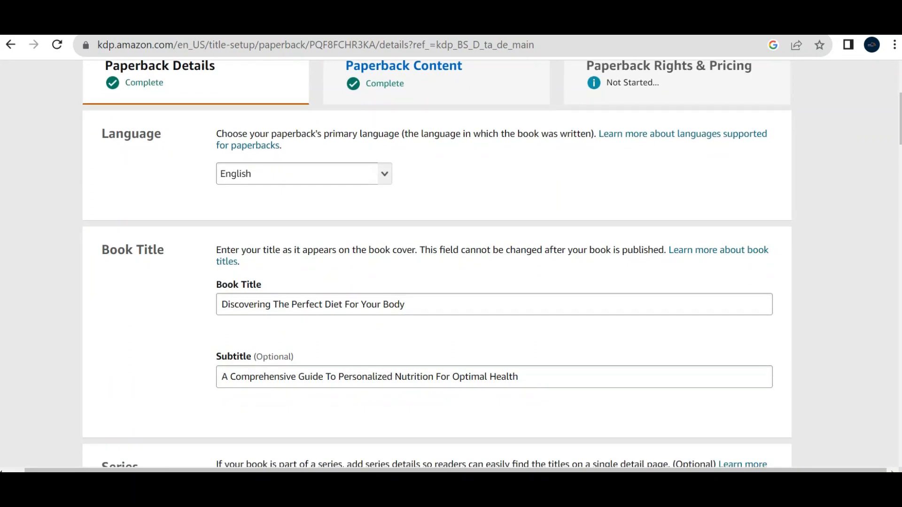
pyautogui.scroll(-1, 437, 263)
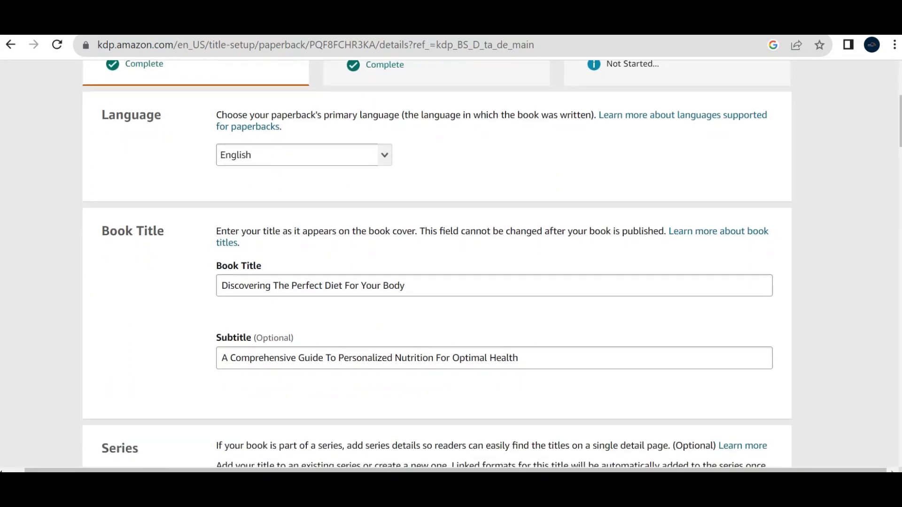
pyautogui.scroll(-3, 438, 264)
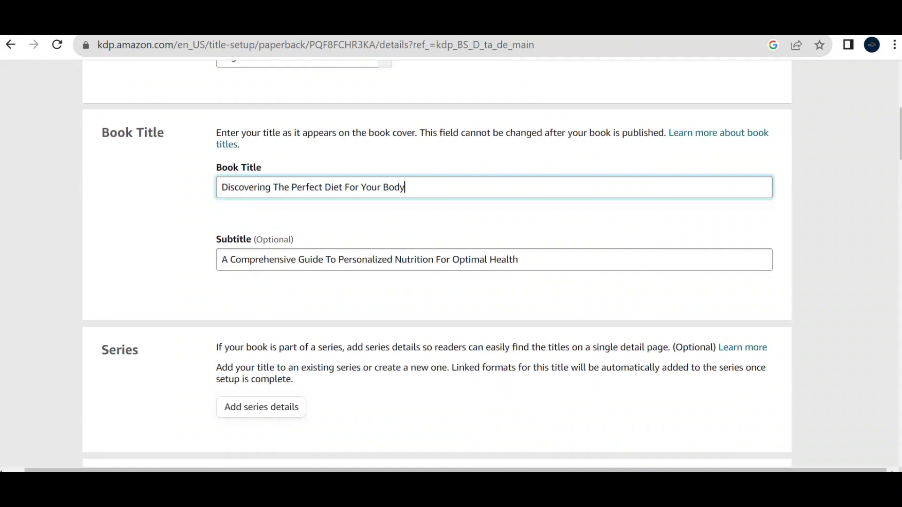
pyautogui.moveTo(405, 187); pyautogui.dragTo(239, 186)
pyautogui.scroll(-3, 438, 263)
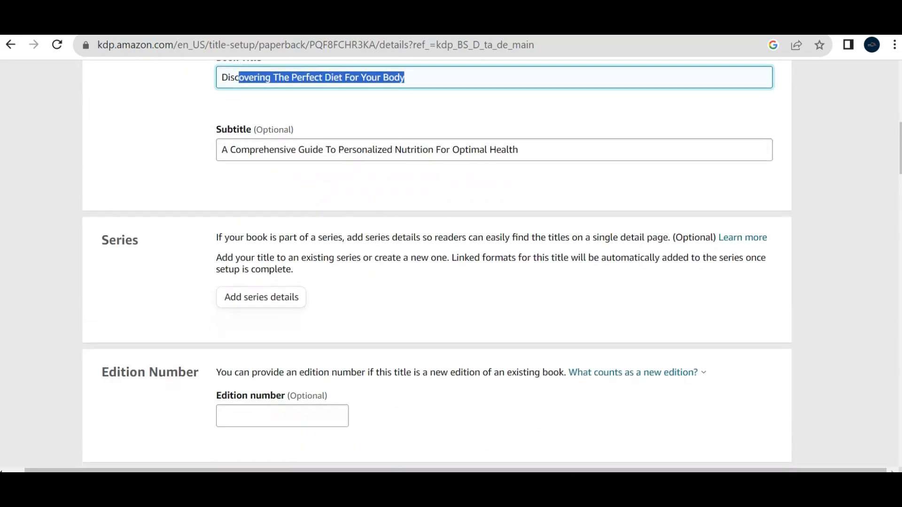
pyautogui.click(241, 150)
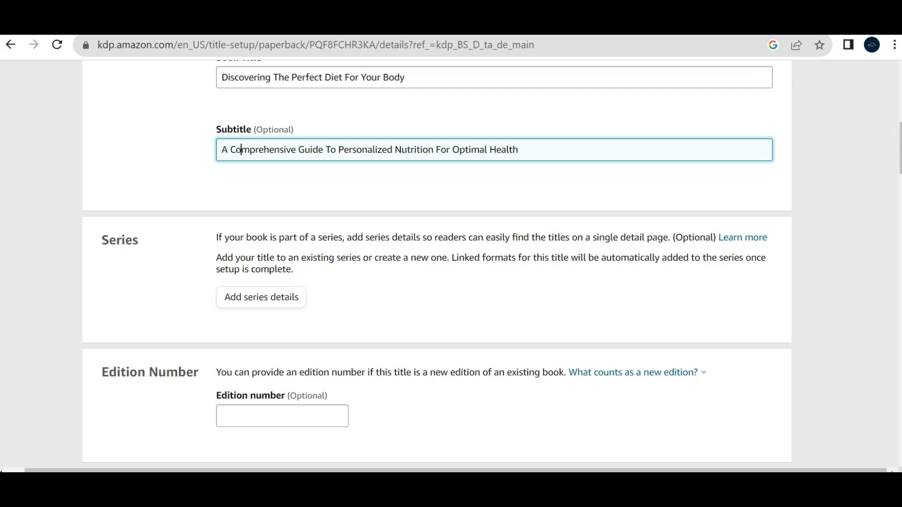
pyautogui.scroll(1, 446, 263)
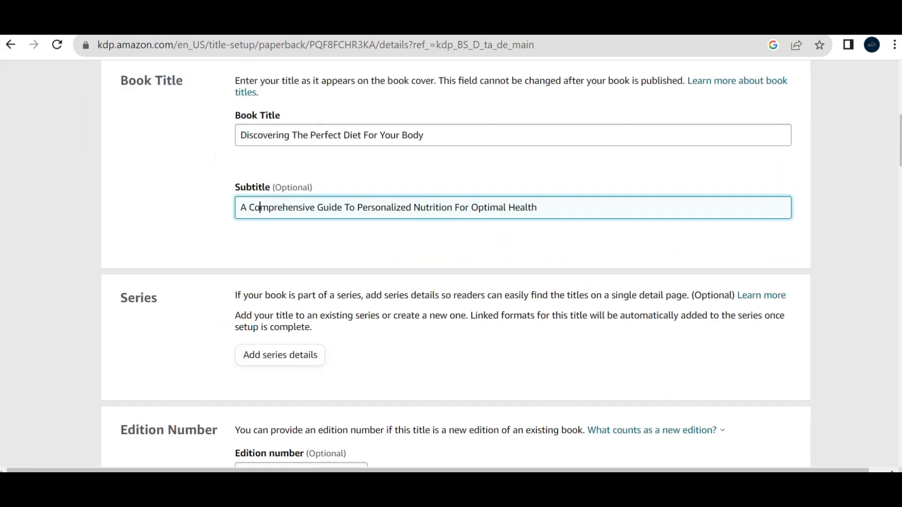
pyautogui.scroll(-1, 446, 263)
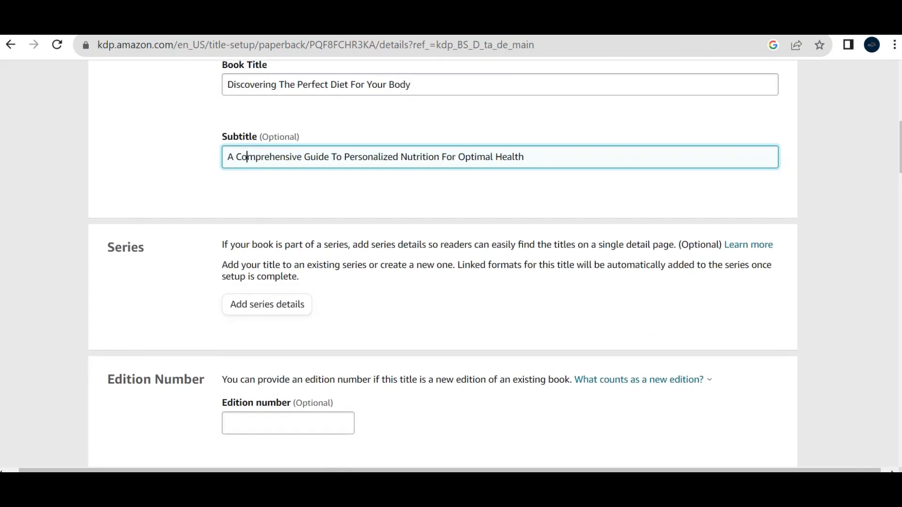
# - Examine the series, edition number, author and contributor sections, including the list of available contributor roles
pyautogui.scroll(-2, 437, 263)
pyautogui.scroll(-1, 437, 262)
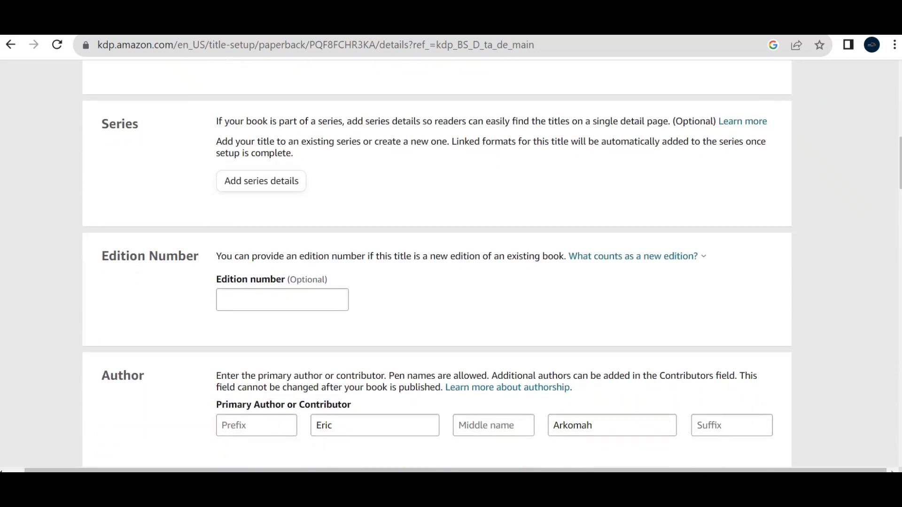
pyautogui.scroll(-1, 438, 263)
pyautogui.scroll(-1, 437, 263)
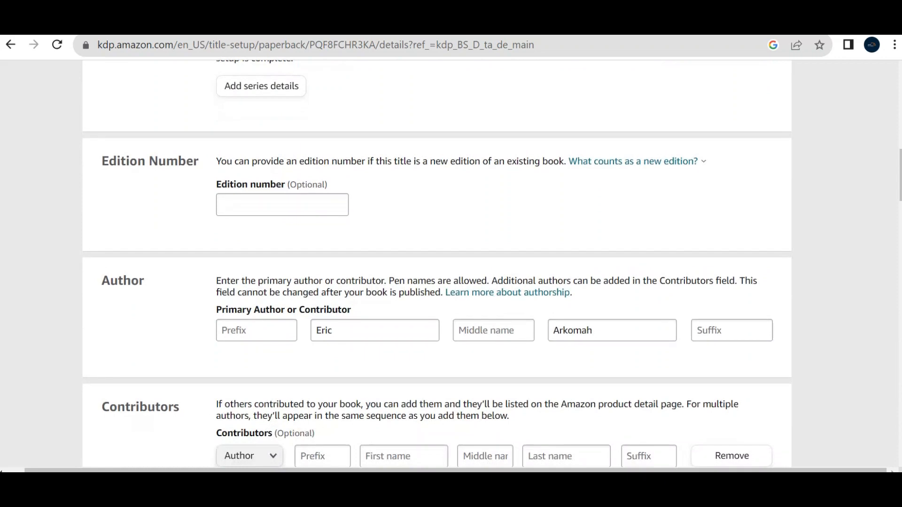
pyautogui.scroll(-1, 437, 263)
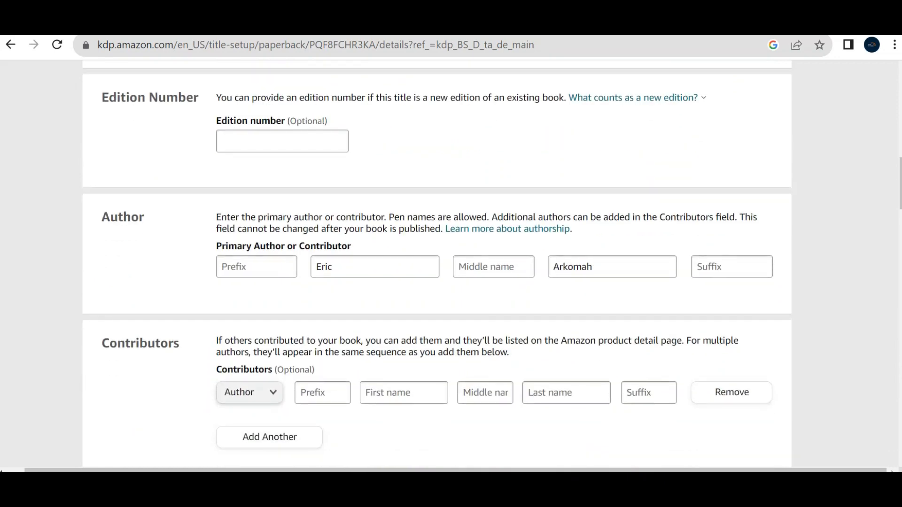
pyautogui.scroll(-1, 437, 263)
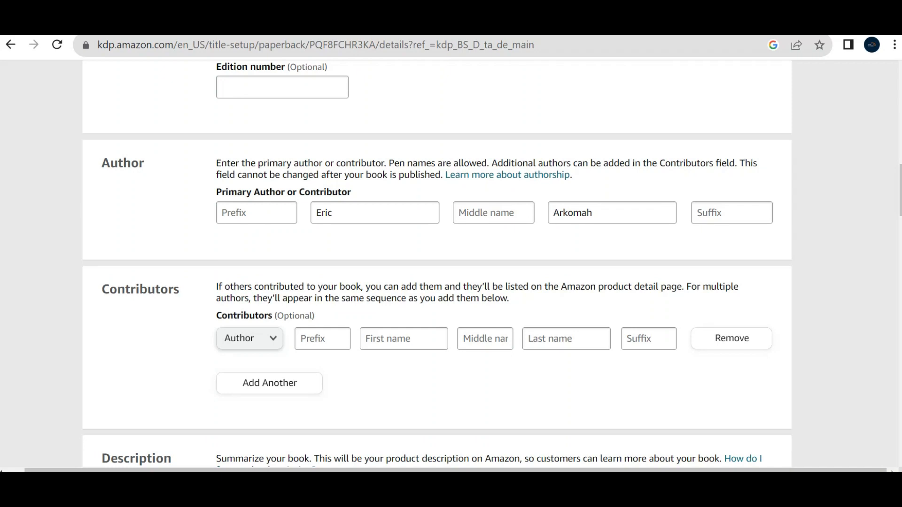
pyautogui.scroll(-2, 437, 262)
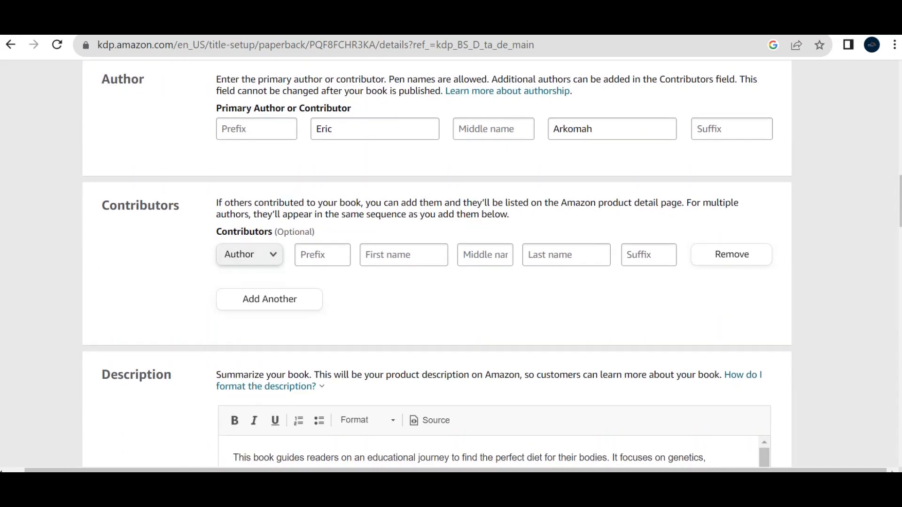
pyautogui.click(250, 255)
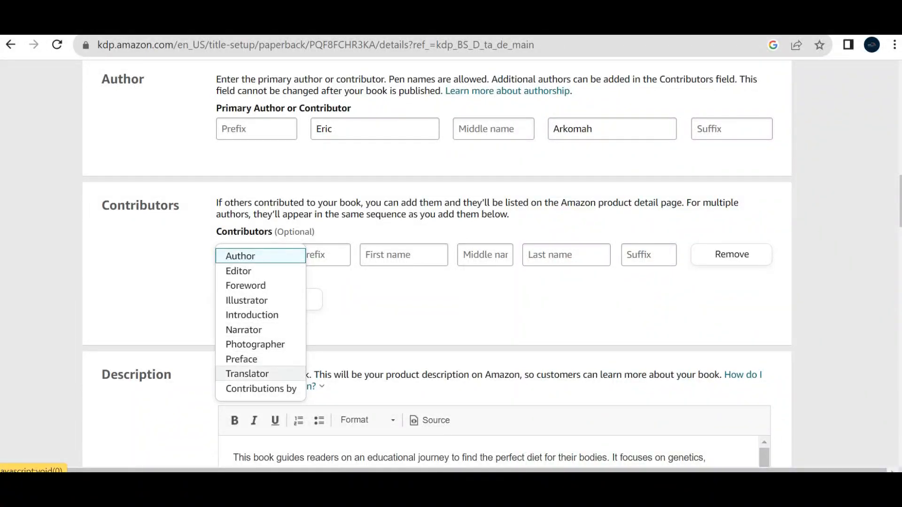
pyautogui.scroll(-1, 262, 374)
pyautogui.click(357, 320)
pyautogui.scroll(-1, 357, 320)
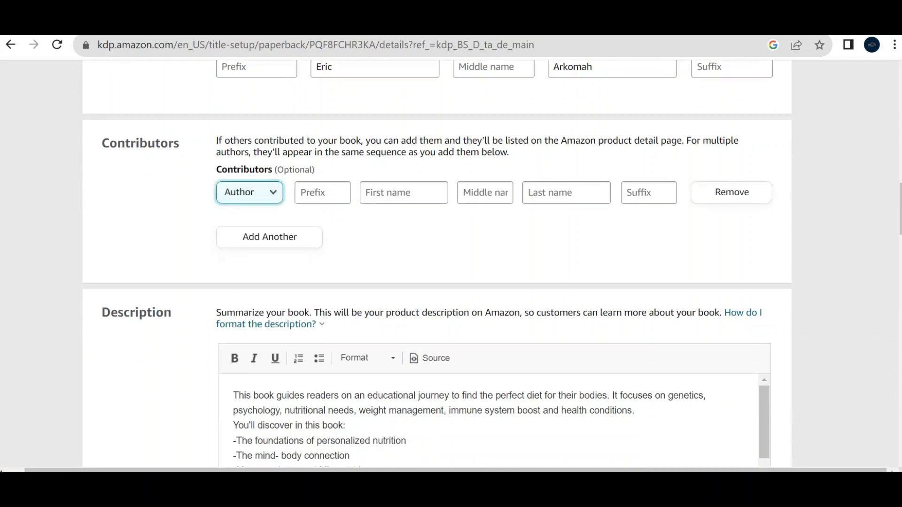
# - Read the book description through to its end and check the publishing rights selection
pyautogui.scroll(-3, 437, 263)
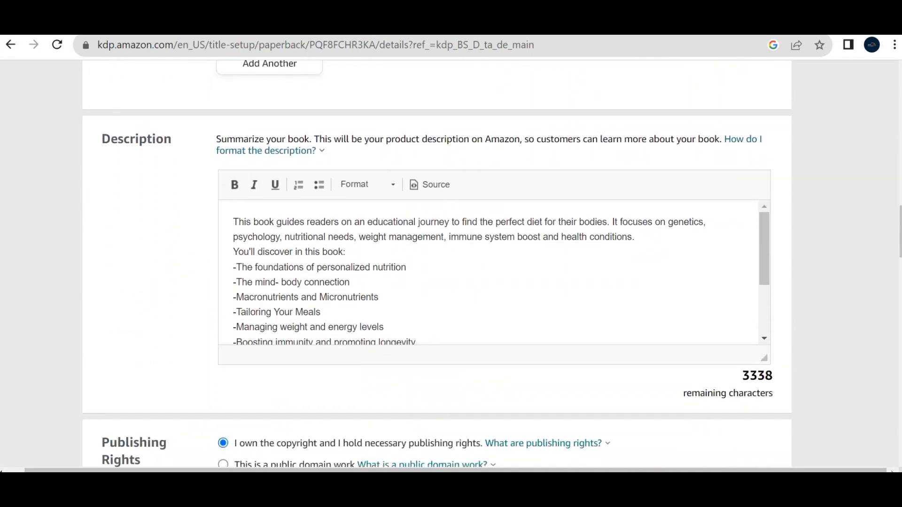
pyautogui.scroll(-3, 488, 273)
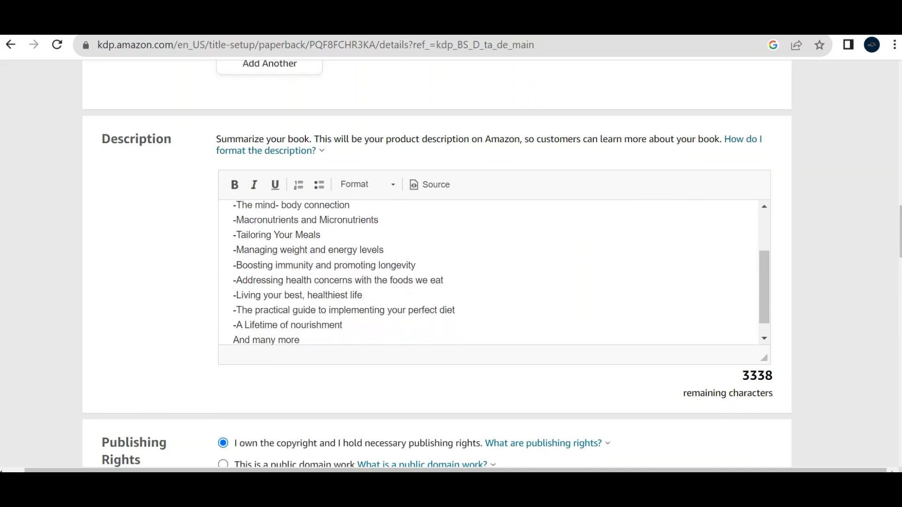
pyautogui.scroll(-4, 437, 263)
pyautogui.scroll(3, 437, 262)
pyautogui.hscroll(-1, 437, 263)
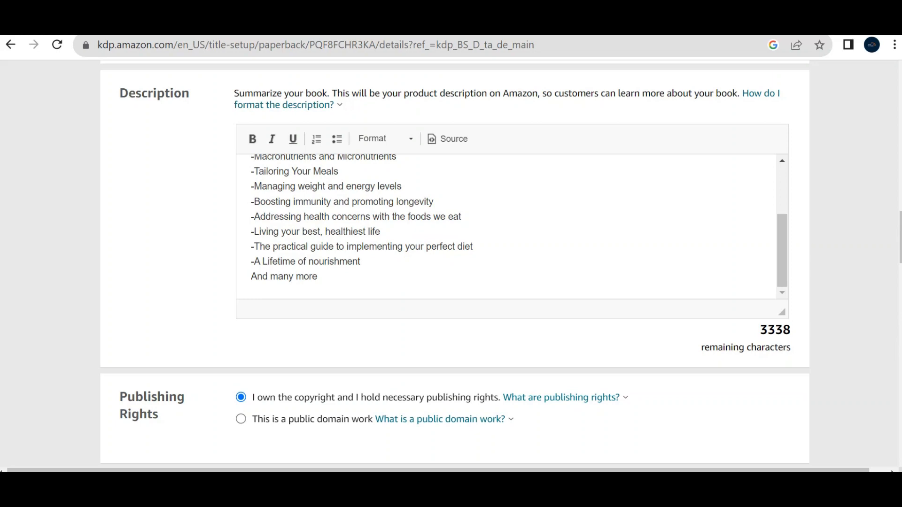
pyautogui.scroll(-3, 437, 264)
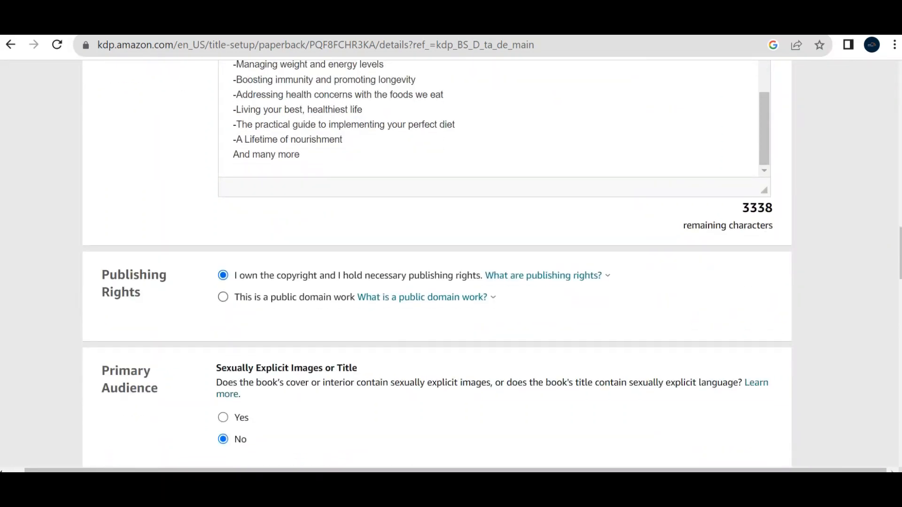
# - Examine the primary audience settings and the list of primary marketplaces available for the book
pyautogui.scroll(-5, 437, 263)
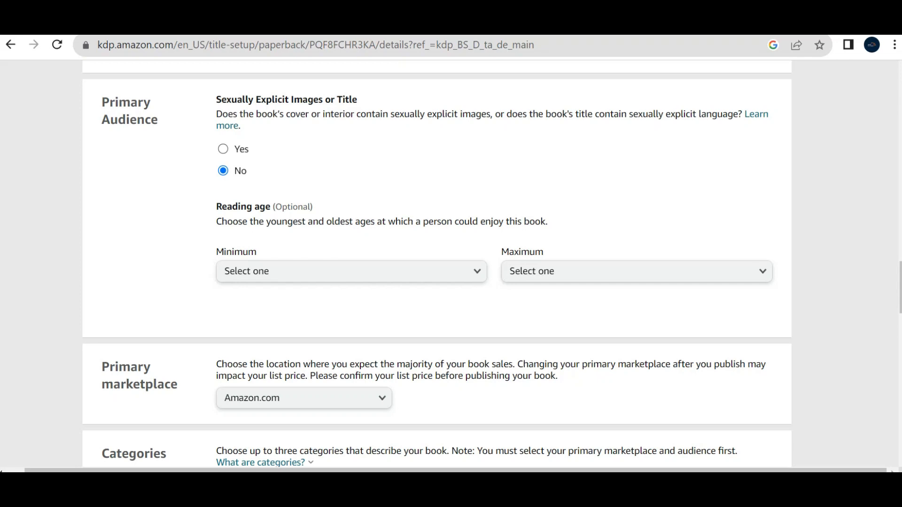
pyautogui.scroll(-1, 437, 267)
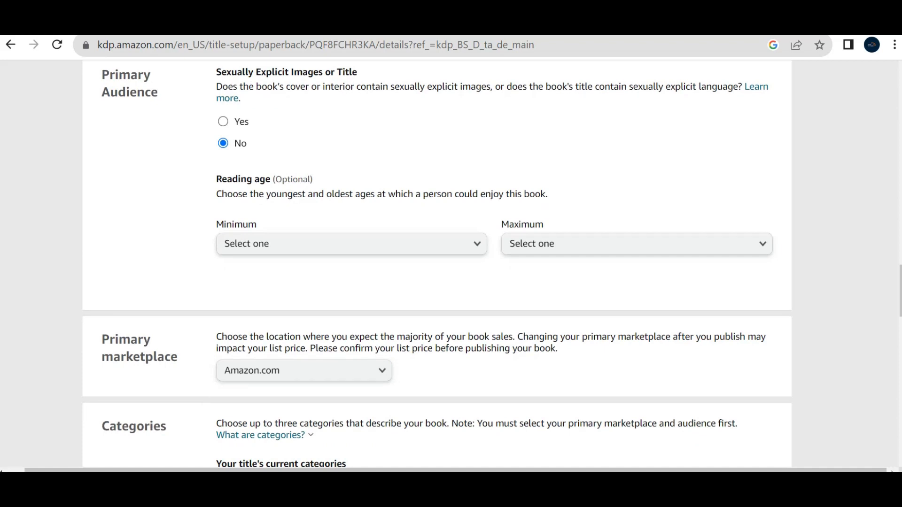
pyautogui.scroll(-3, 437, 267)
pyautogui.scroll(-2, 437, 267)
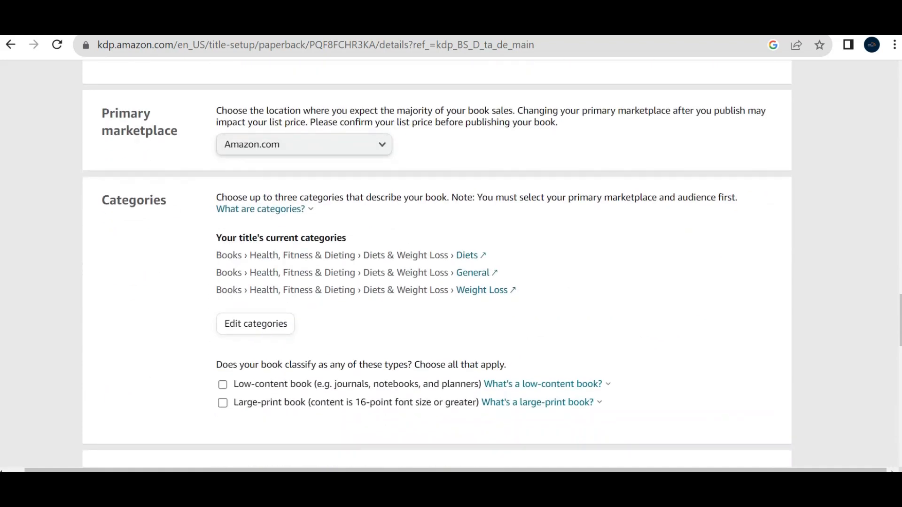
pyautogui.click(304, 144)
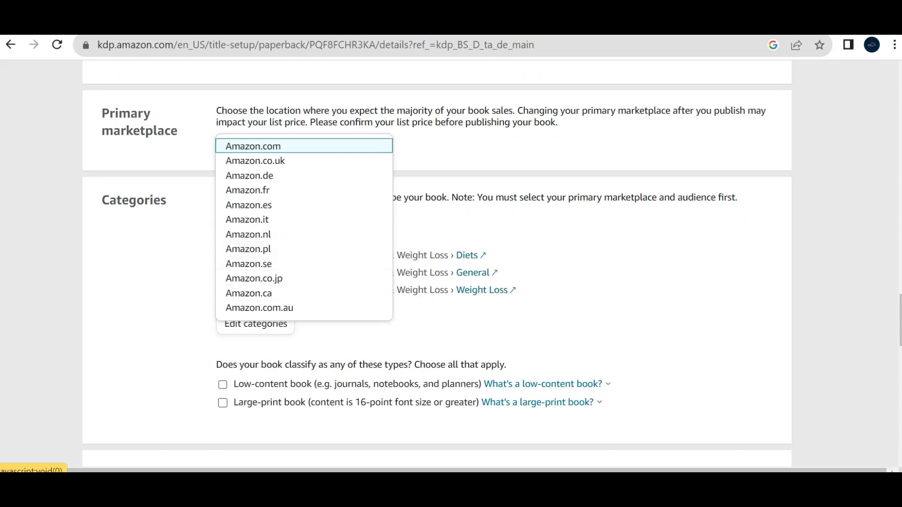
pyautogui.click(348, 340)
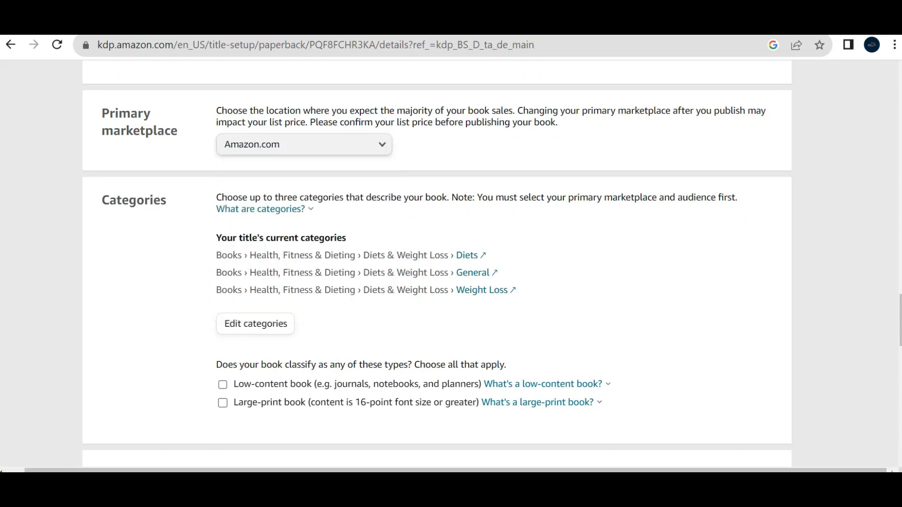
# - Review the book's categories, the low-content and large-print options, and the keywords
pyautogui.scroll(-1, 305, 178)
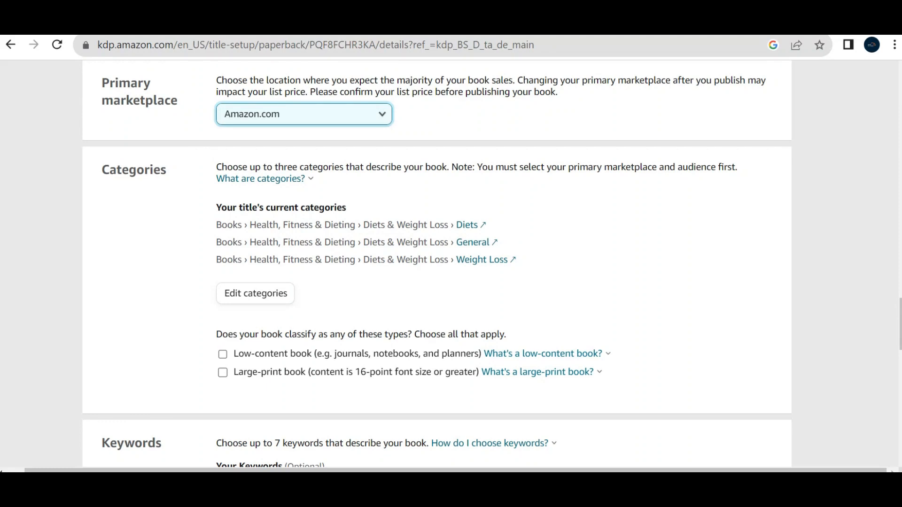
pyautogui.scroll(-1, 438, 263)
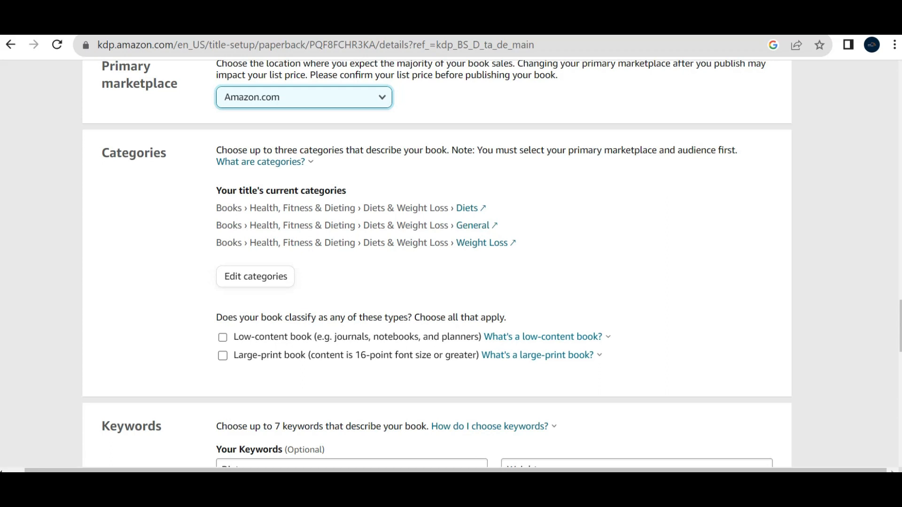
pyautogui.scroll(-3, 437, 262)
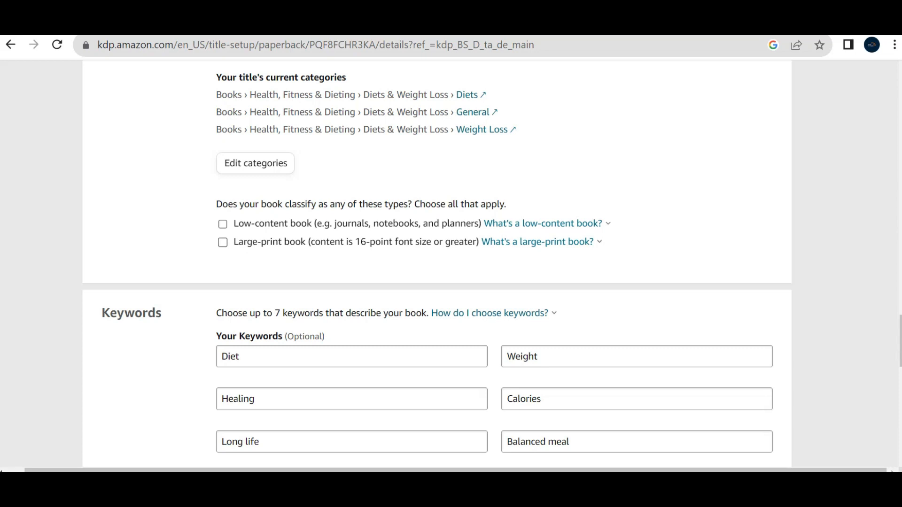
pyautogui.click(223, 243)
pyautogui.scroll(-3, 437, 263)
pyautogui.scroll(-2, 437, 263)
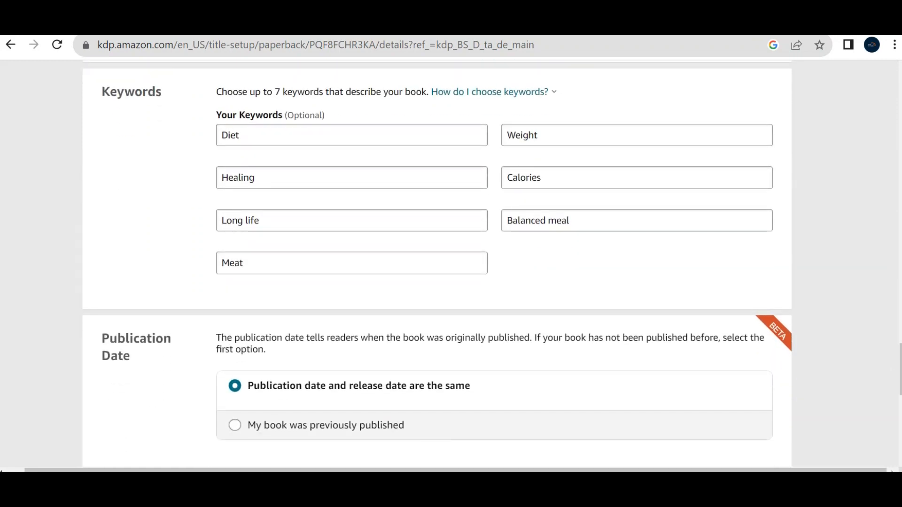
# - Check the publication and release date options, then save the paperback details and continue to the content stage
pyautogui.scroll(-5, 437, 263)
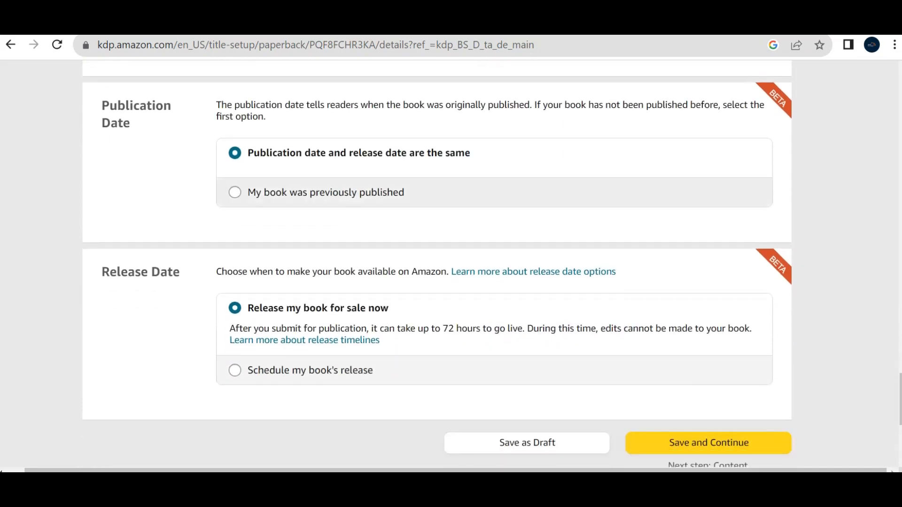
pyautogui.scroll(7, 235, 193)
pyautogui.scroll(-4, 455, 266)
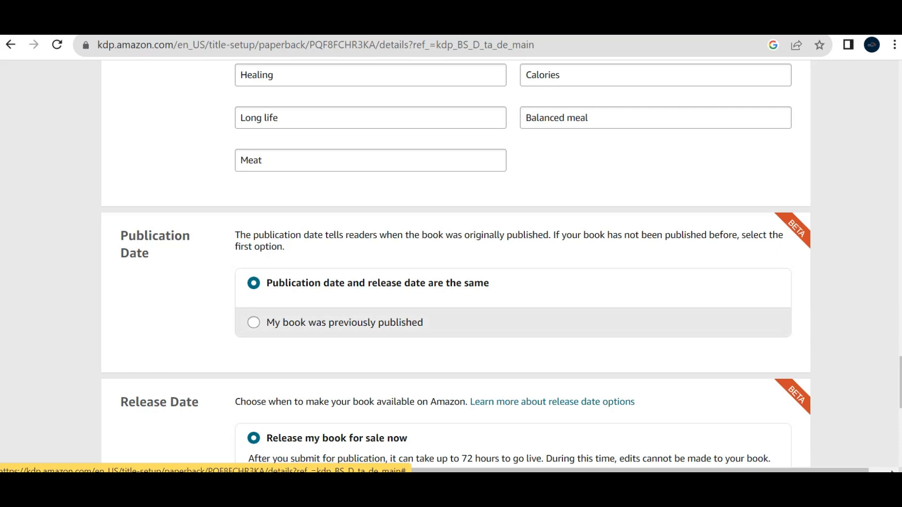
pyautogui.scroll(-4, 437, 263)
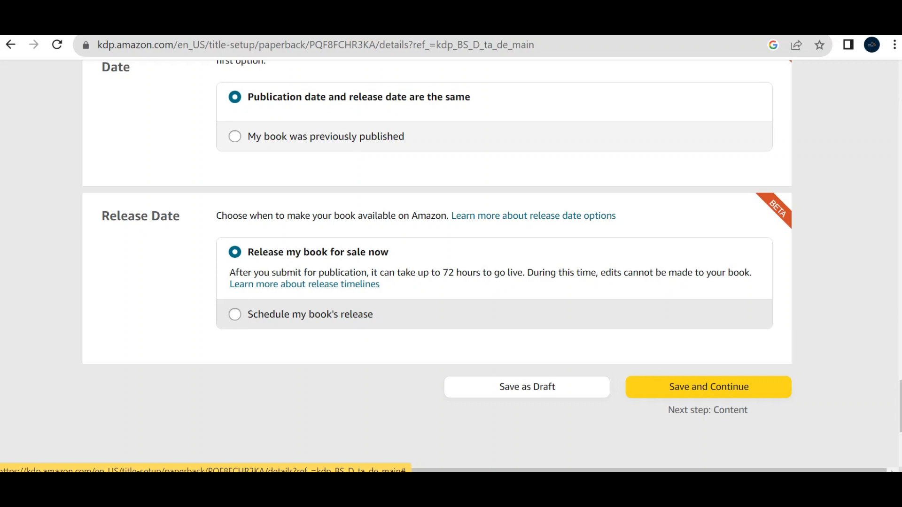
pyautogui.click(709, 388)
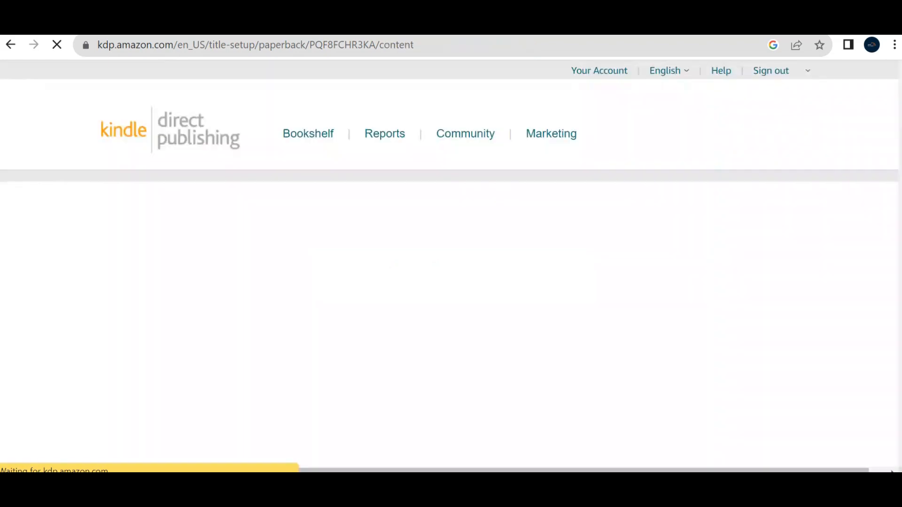
# - Examine the print ISBN options, including the free KDP ISBN assignment, and the ink and paper types offered for the book
pyautogui.scroll(-1, 437, 264)
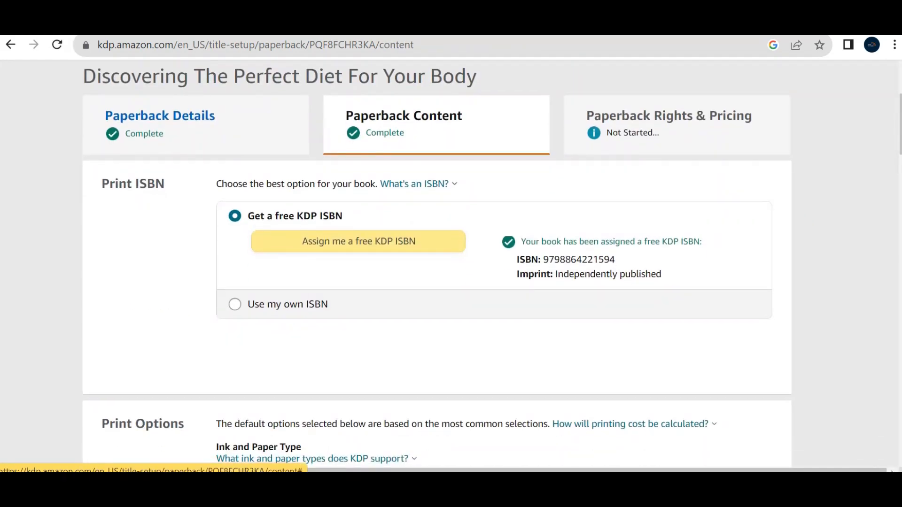
pyautogui.scroll(-1, 437, 263)
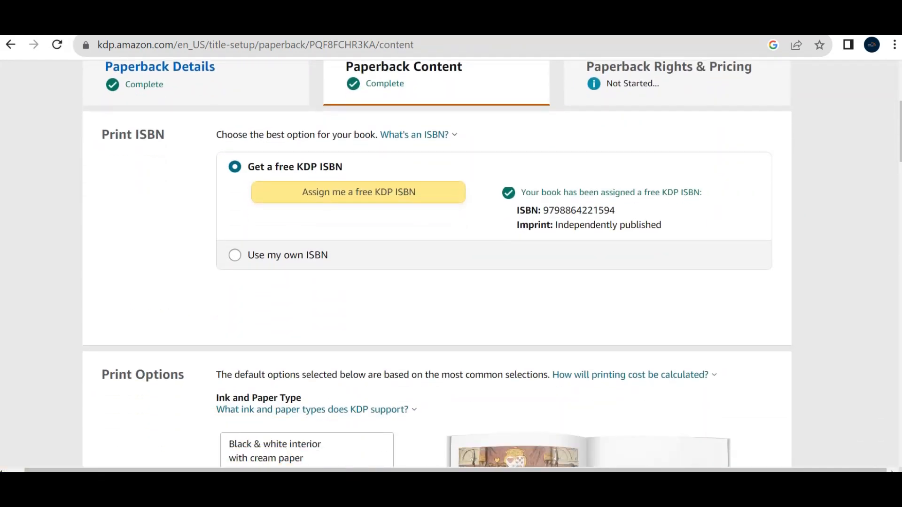
pyautogui.scroll(-1, 438, 263)
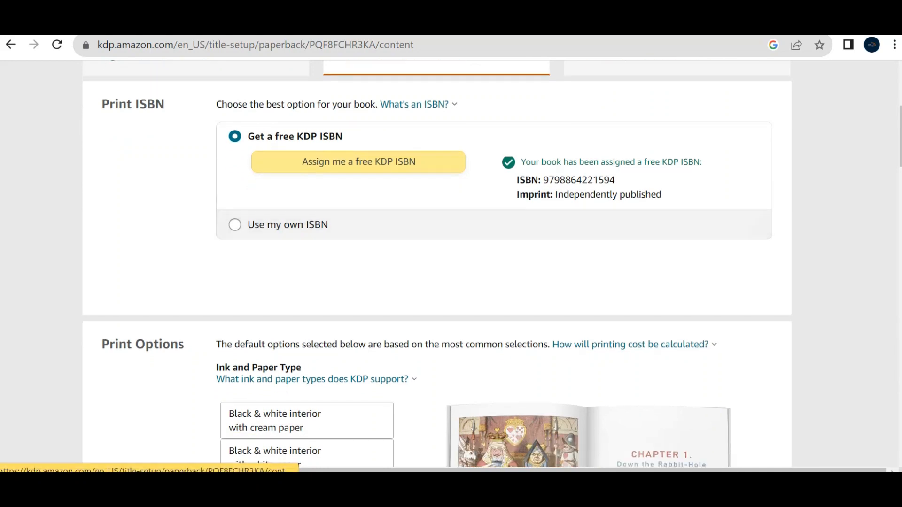
pyautogui.scroll(-1, 437, 263)
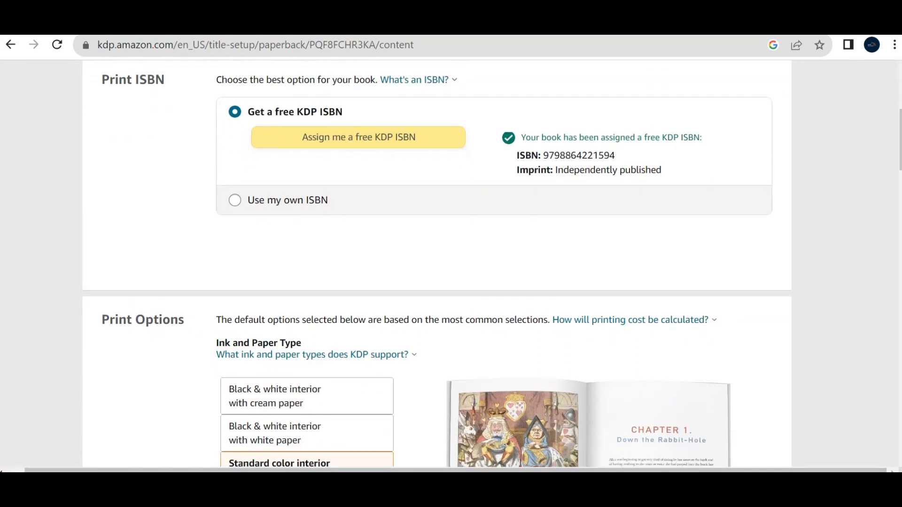
pyautogui.scroll(-2, 437, 263)
pyautogui.scroll(1, 437, 264)
pyautogui.hscroll(-1, 437, 263)
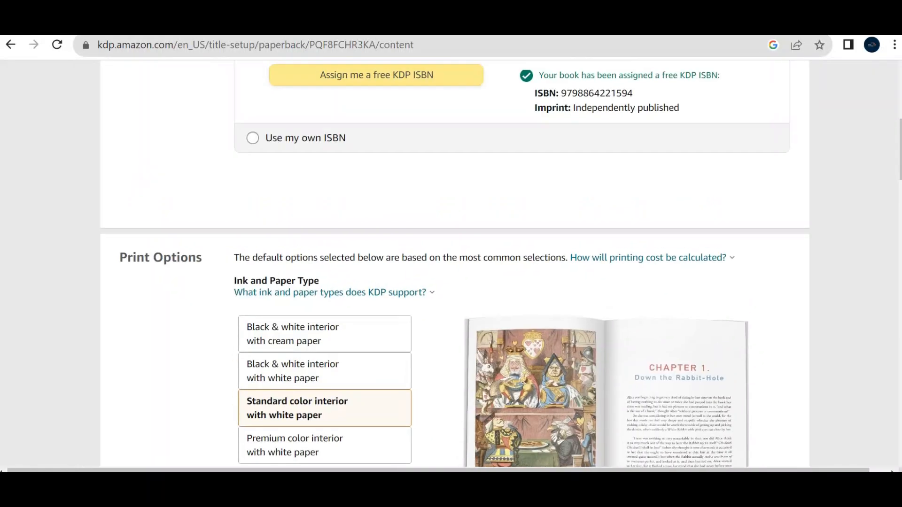
pyautogui.scroll(2, 437, 263)
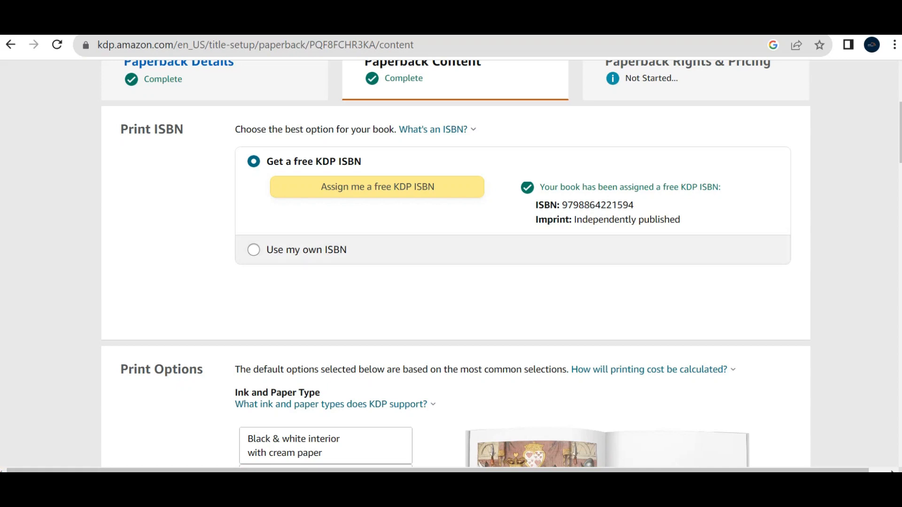
pyautogui.scroll(-2, 451, 263)
pyautogui.hscroll(1, 452, 263)
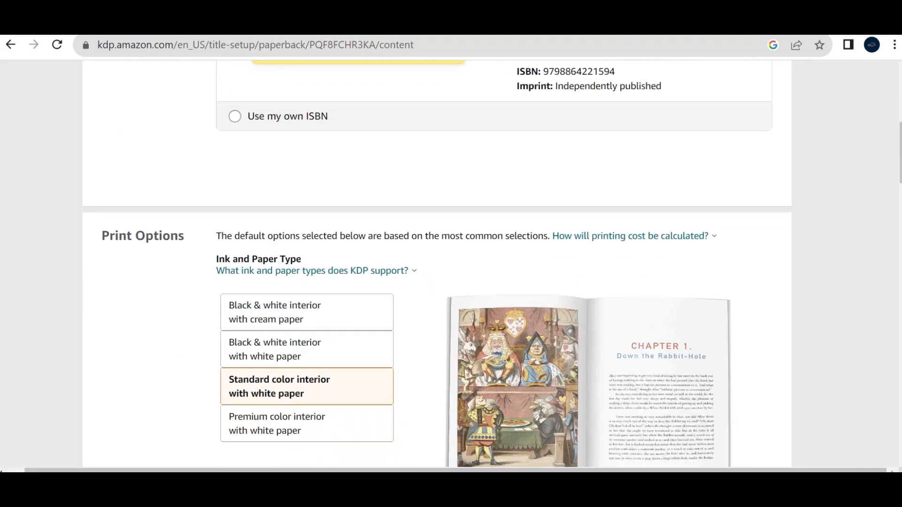
# - Try the black & white and premium color interiors, then reselect Standard color interior with white paper
pyautogui.scroll(-5, 437, 262)
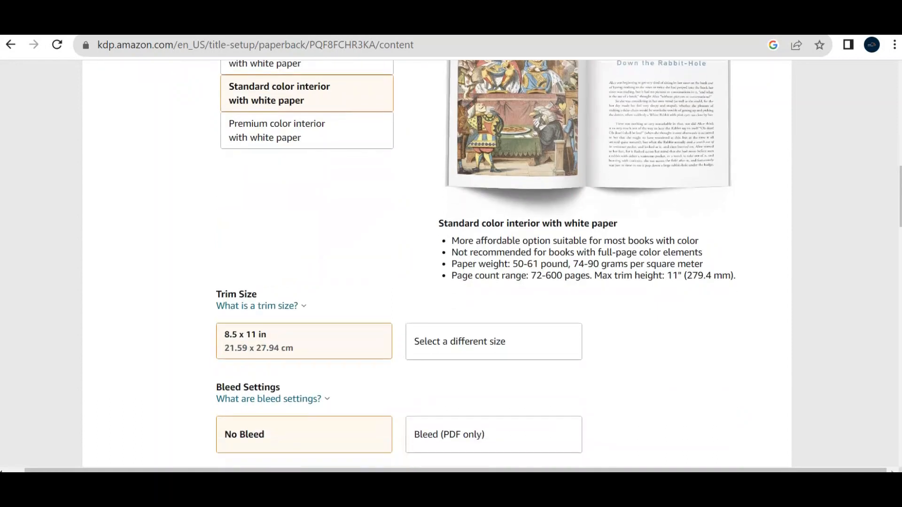
pyautogui.scroll(-1, 451, 263)
pyautogui.scroll(-1, 451, 263)
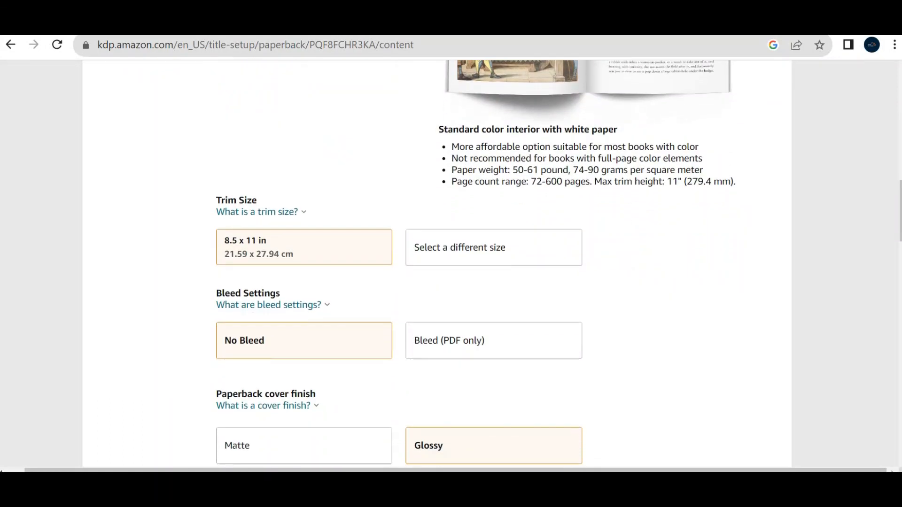
pyautogui.scroll(5, 451, 263)
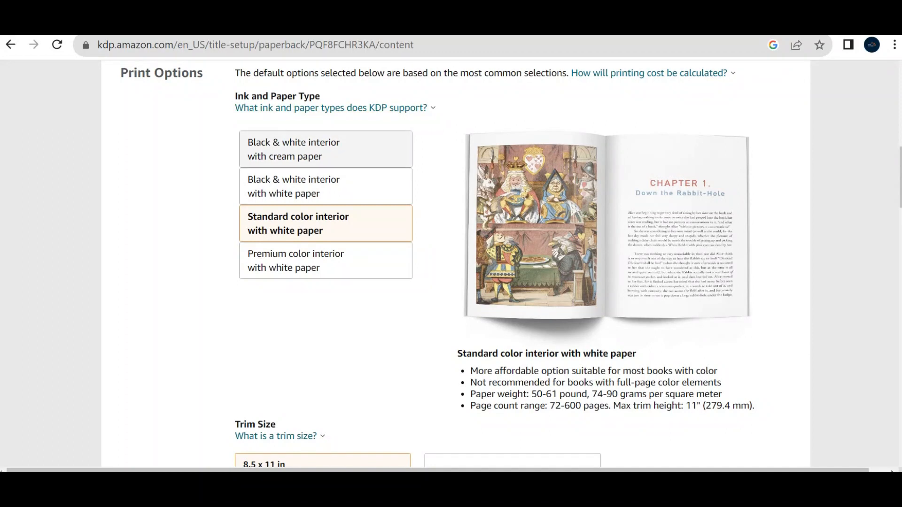
pyautogui.click(326, 150)
pyautogui.click(325, 187)
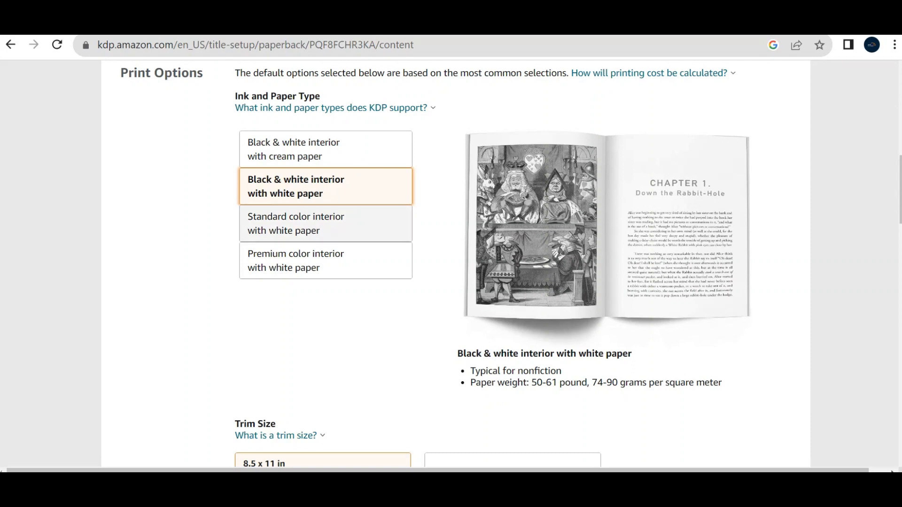
pyautogui.click(325, 223)
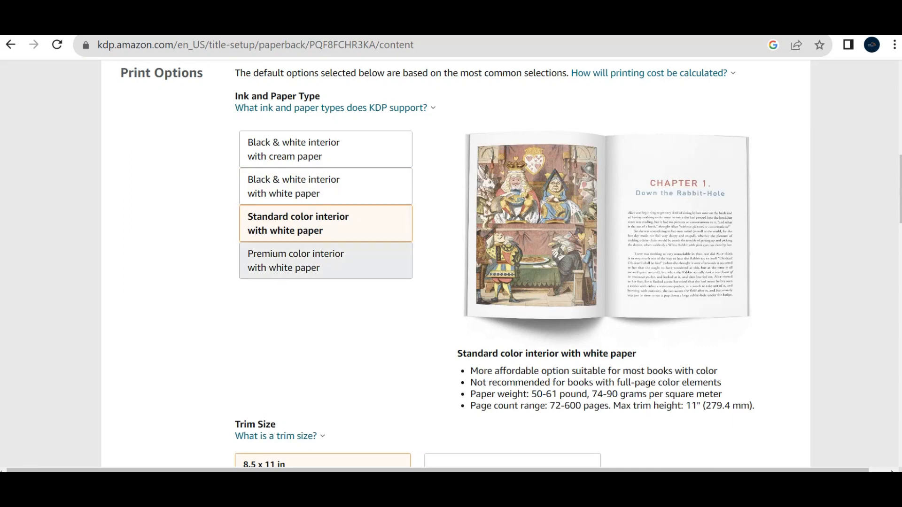
pyautogui.click(325, 262)
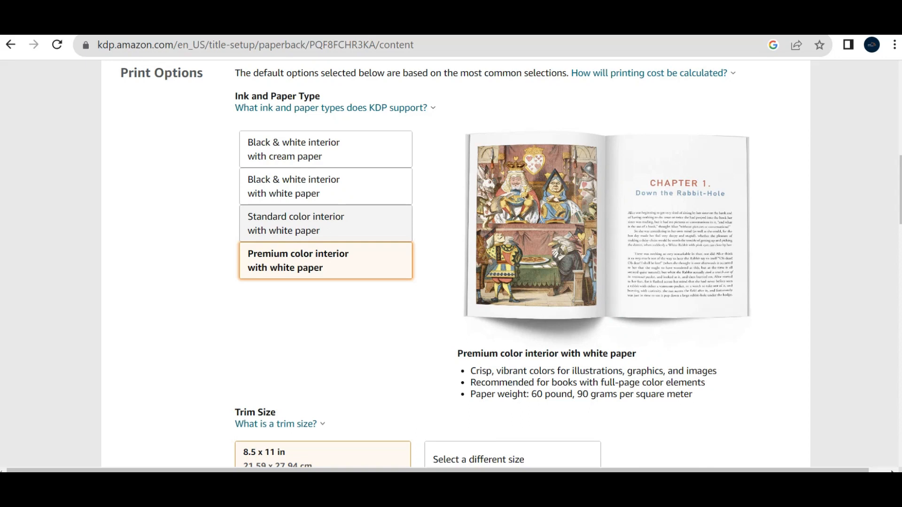
pyautogui.click(326, 224)
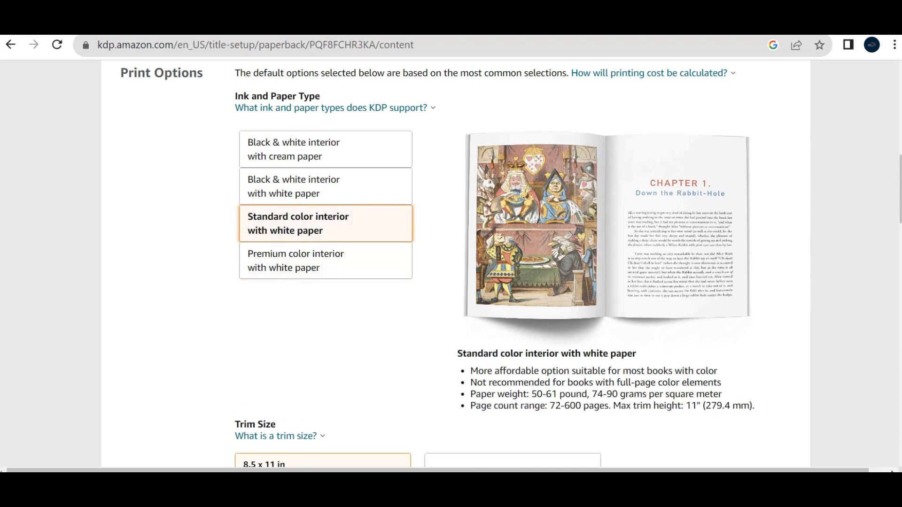
# - Check the trim size and cover finish, and set the bleed setting to Bleed (PDF only)
pyautogui.scroll(-1, 451, 263)
pyautogui.hscroll(1, 452, 263)
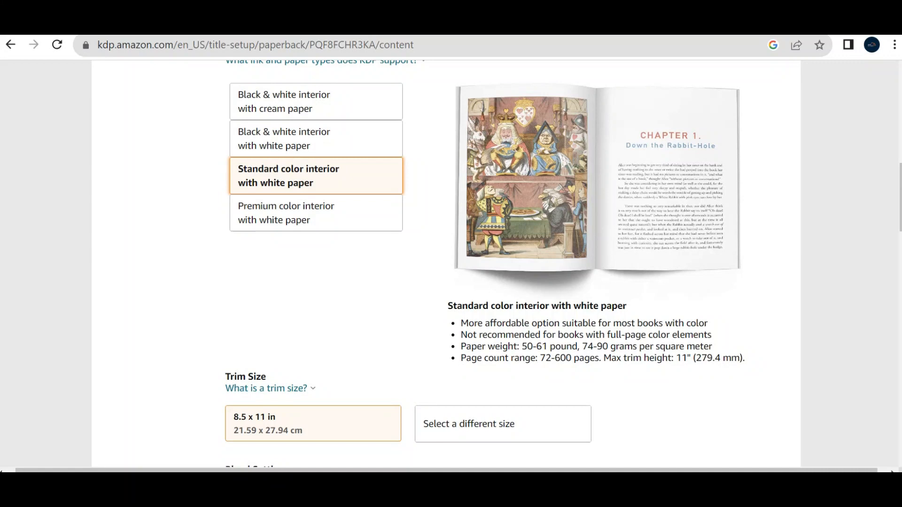
pyautogui.scroll(-1, 451, 263)
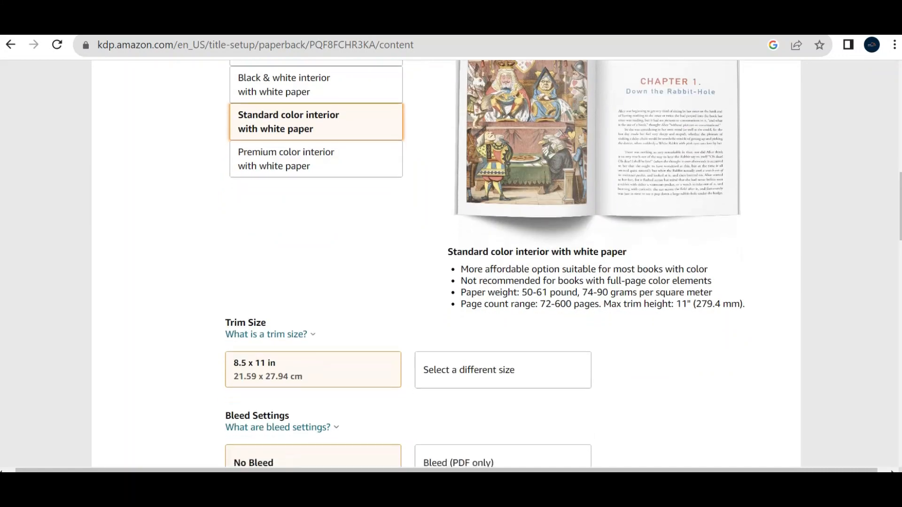
pyautogui.scroll(-1, 445, 263)
pyautogui.hscroll(1, 445, 263)
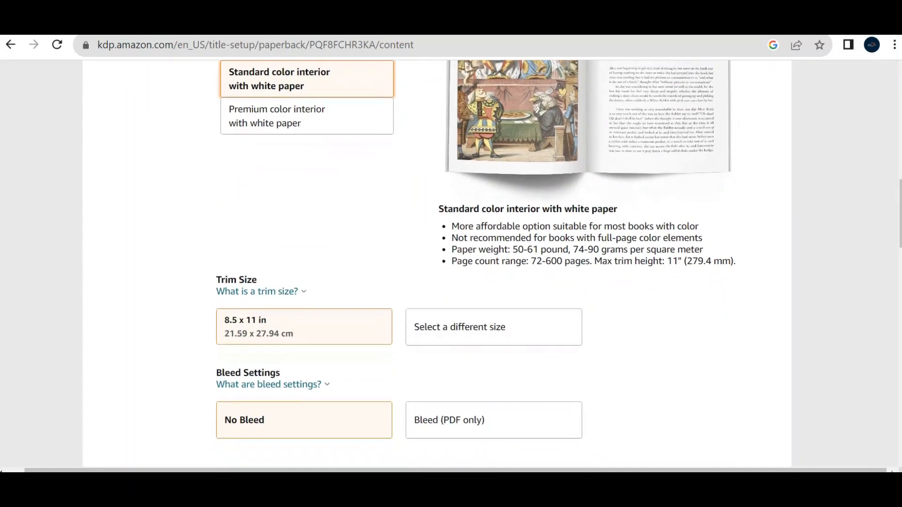
pyautogui.scroll(-2, 452, 262)
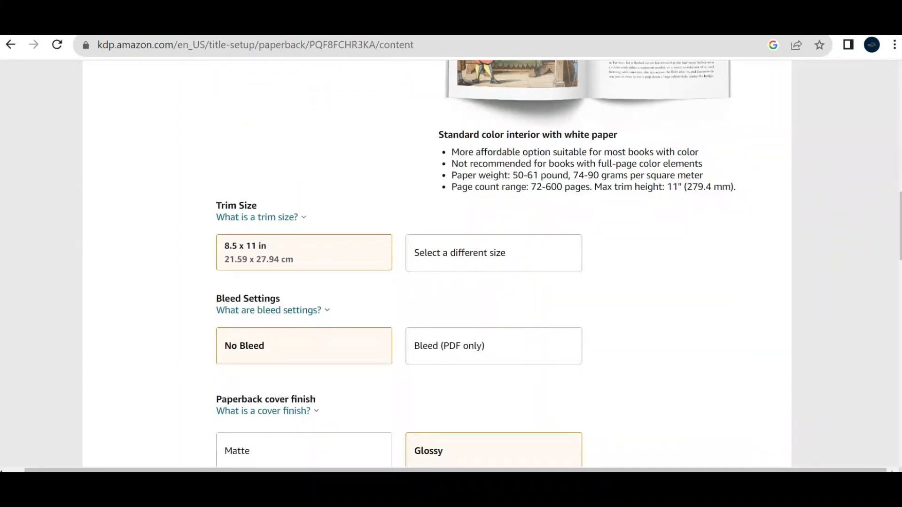
pyautogui.scroll(-1, 494, 324)
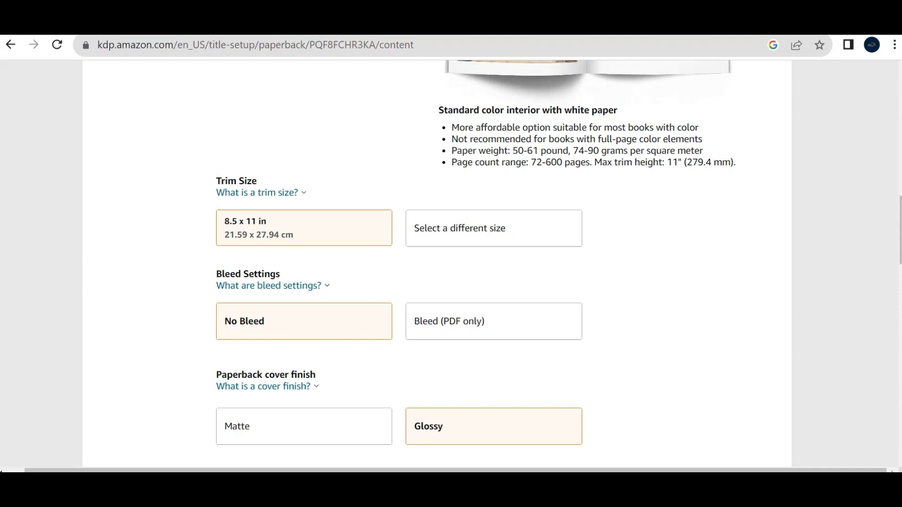
pyautogui.scroll(-1, 494, 217)
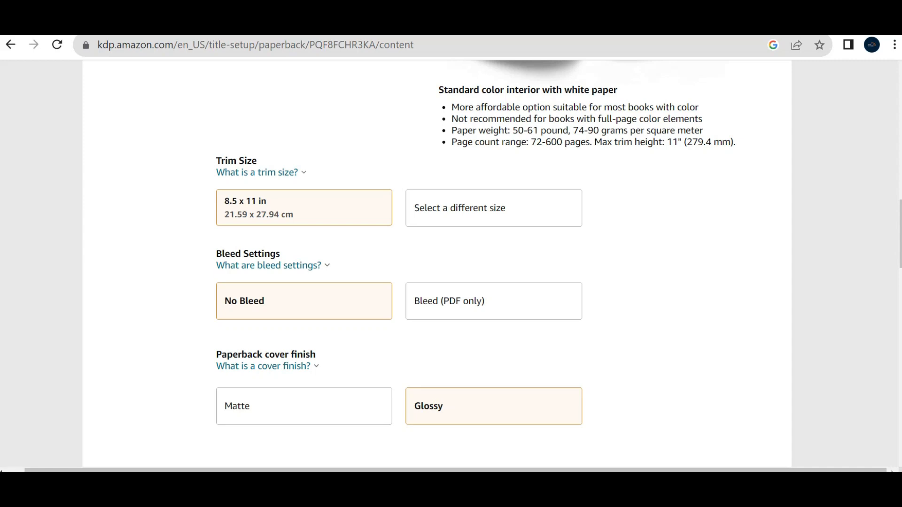
pyautogui.scroll(-2, 437, 258)
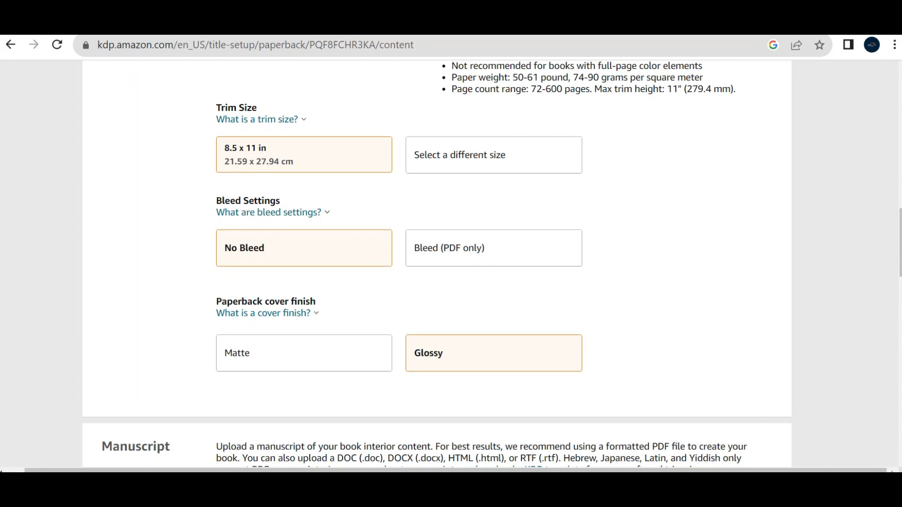
pyautogui.click(493, 248)
pyautogui.scroll(-4, 437, 263)
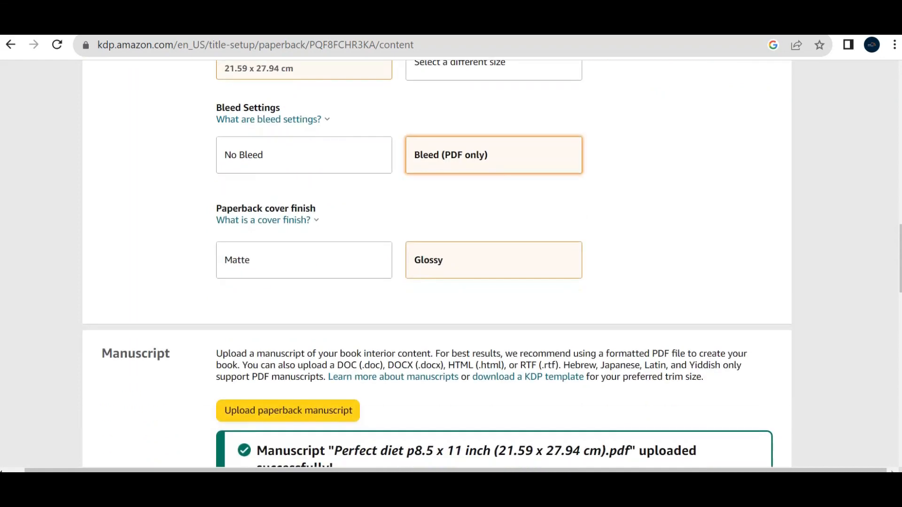
pyautogui.scroll(1, 437, 262)
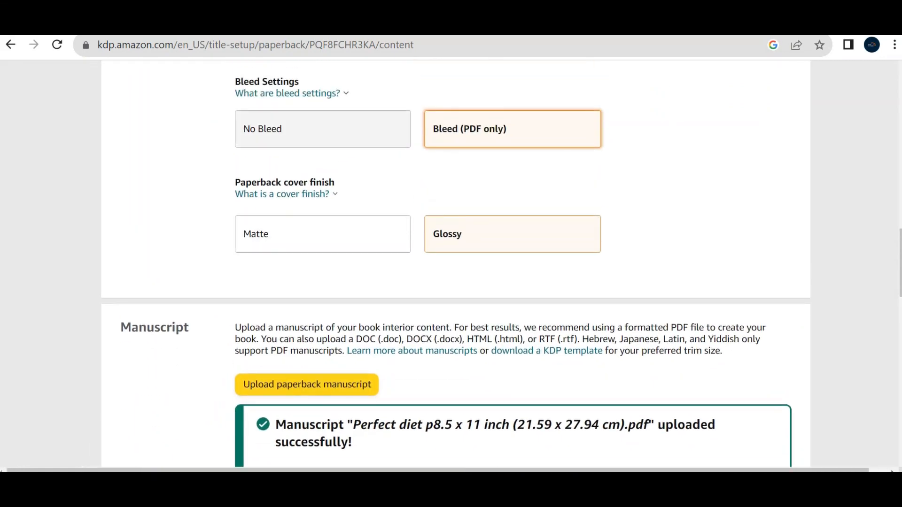
# - Review the manuscript and book cover uploads, the barcode option, and the AI-generated content answer
pyautogui.scroll(-1, 436, 263)
pyautogui.scroll(-4, 437, 263)
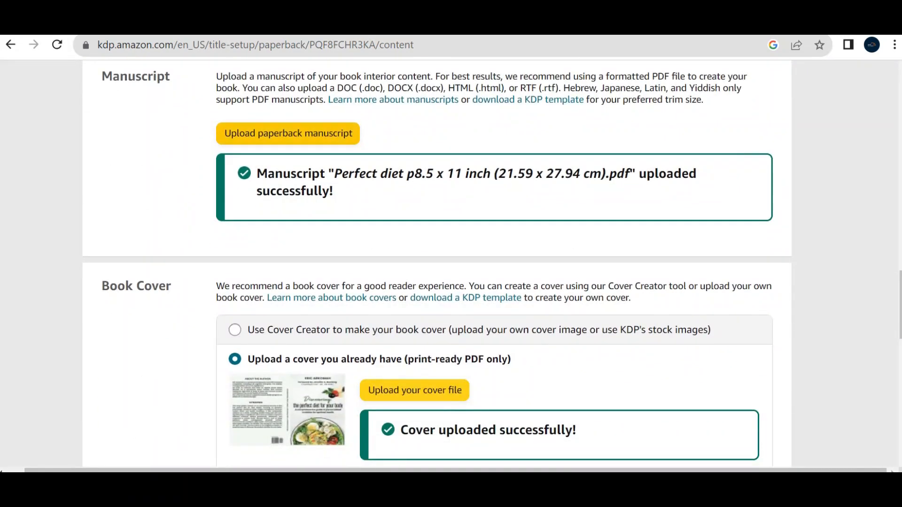
pyautogui.scroll(-1, 437, 263)
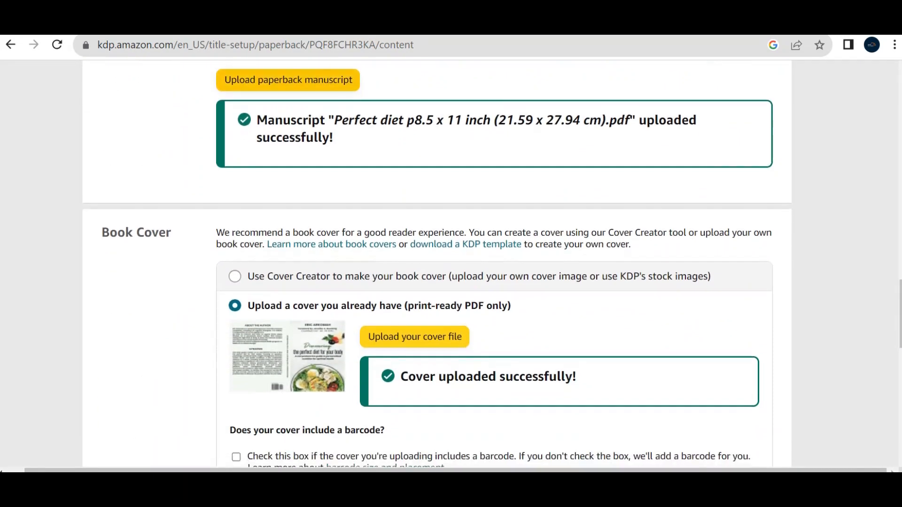
pyautogui.scroll(-3, 437, 263)
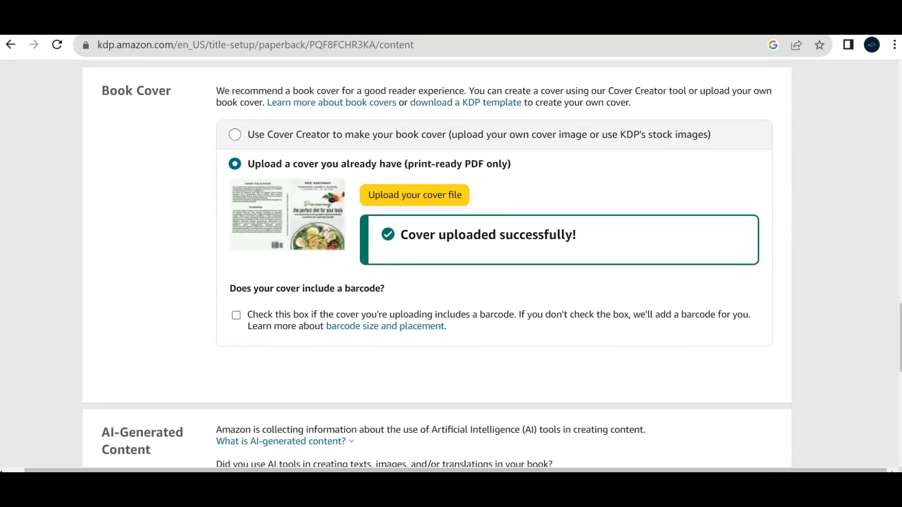
pyautogui.scroll(-5, 437, 264)
pyautogui.scroll(2, 437, 263)
pyautogui.scroll(3, 437, 264)
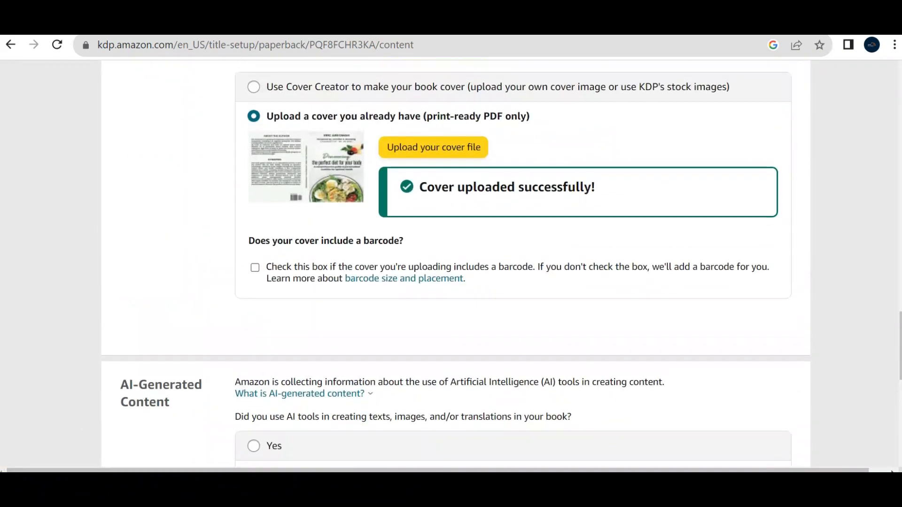
pyautogui.scroll(-4, 438, 263)
pyautogui.scroll(-4, 437, 263)
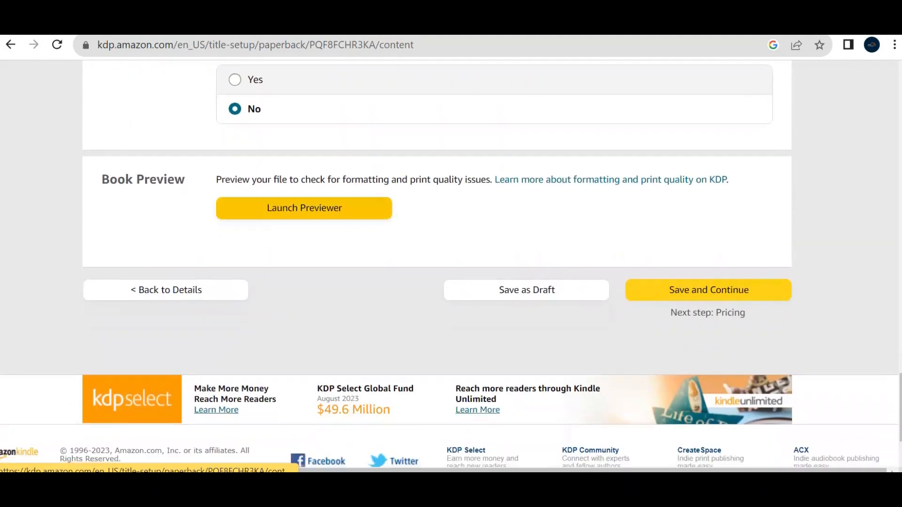
# - Launch the print previewer, continuing with the small browser window, and inspect the flagged pages 2, 14 and 18
pyautogui.click(305, 209)
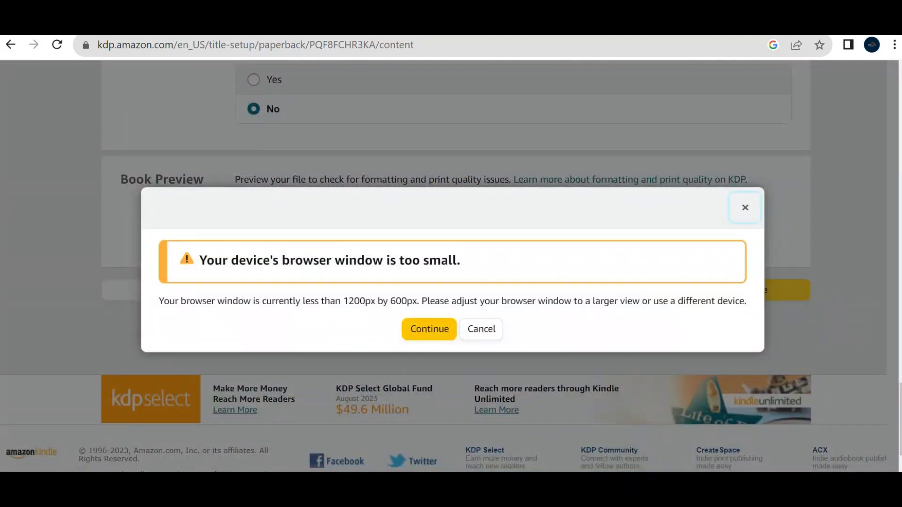
pyautogui.click(429, 330)
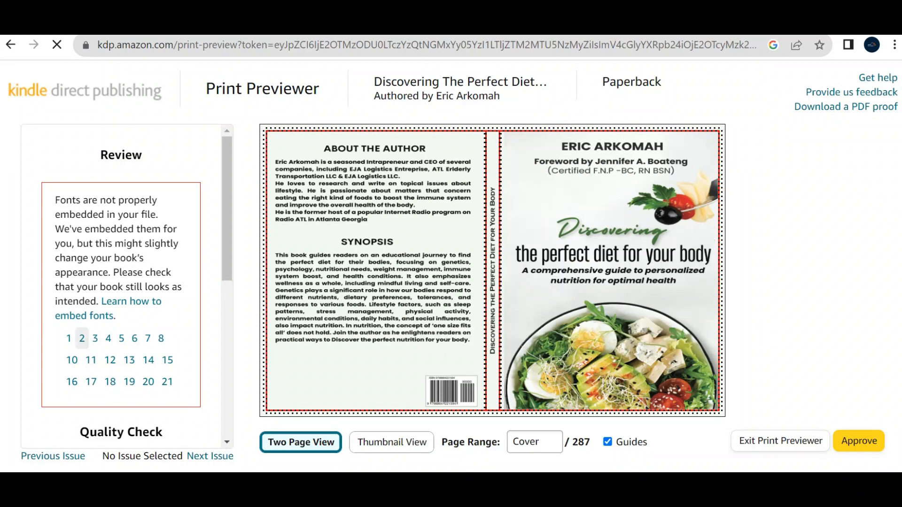
pyautogui.click(82, 338)
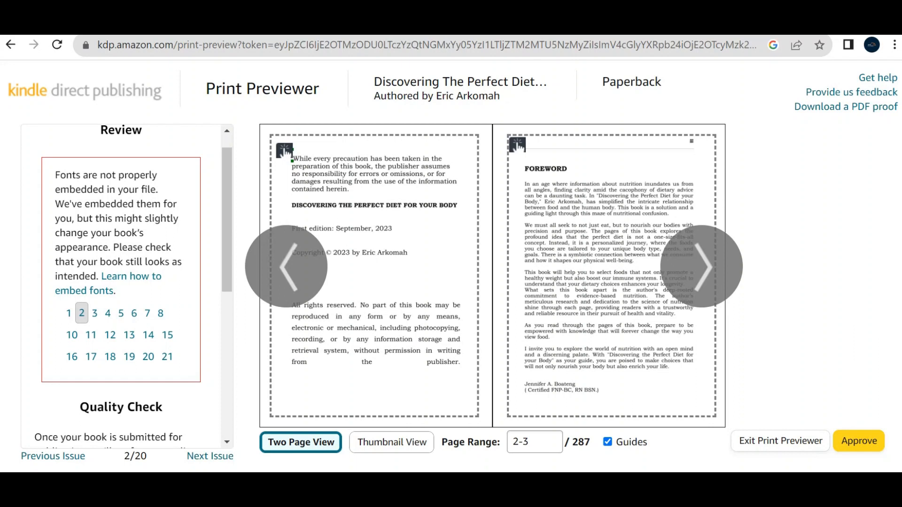
pyautogui.click(147, 335)
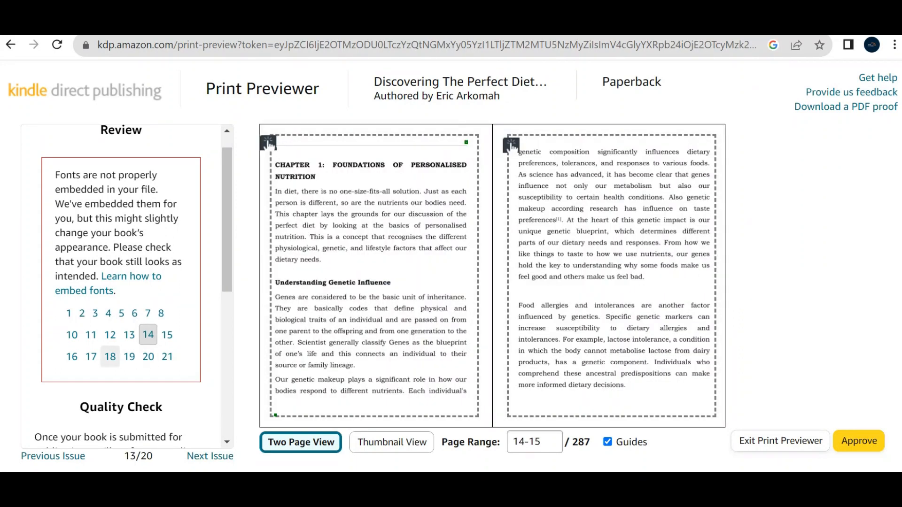
pyautogui.click(110, 357)
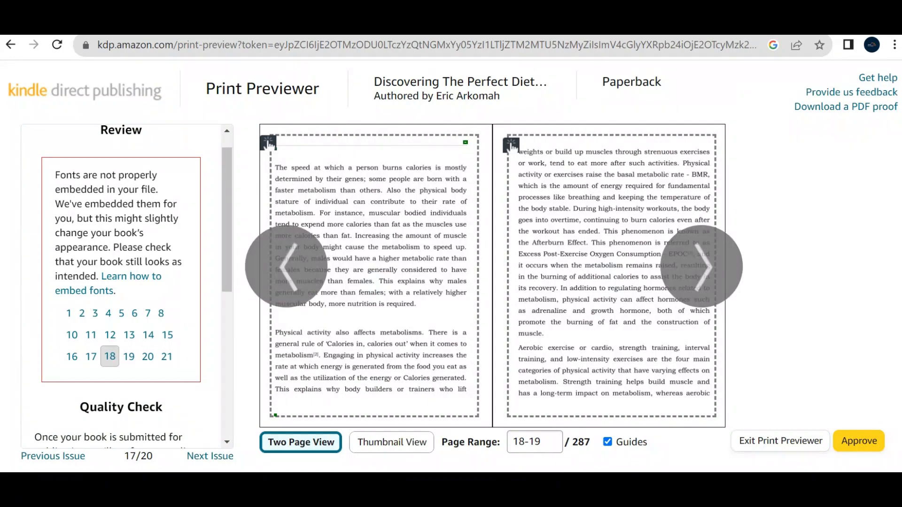
# - Approve the book's print preview and read through the quality check notes
pyautogui.click(859, 440)
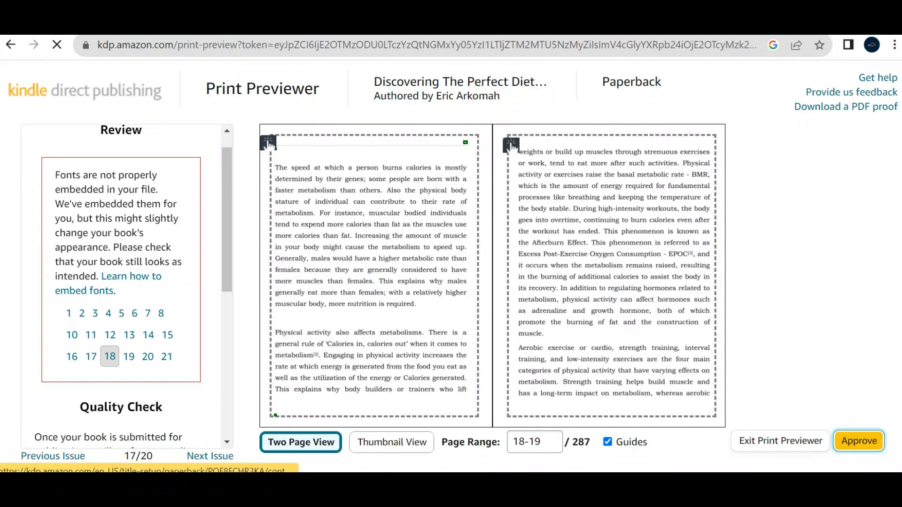
pyautogui.scroll(-5, 121, 287)
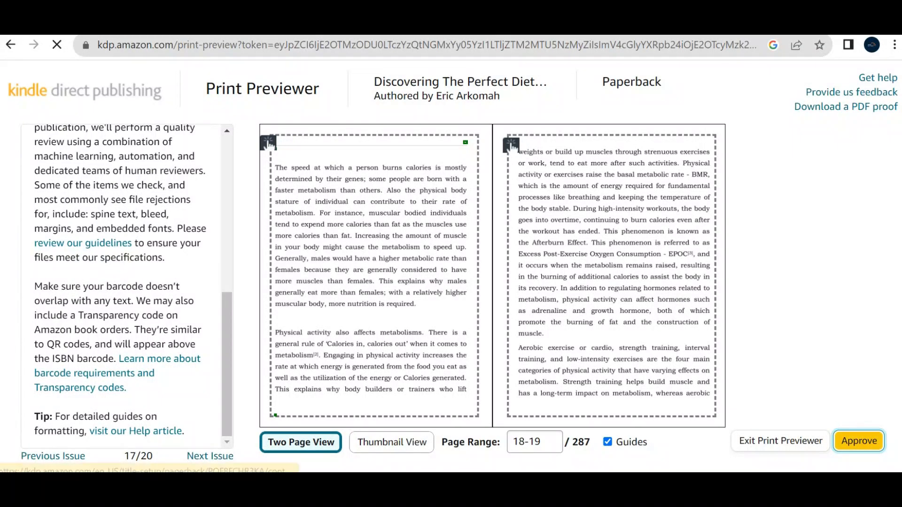
# - Review the print options and printing cost summary, save the paperback content, and continue to pricing
pyautogui.scroll(-14, 437, 282)
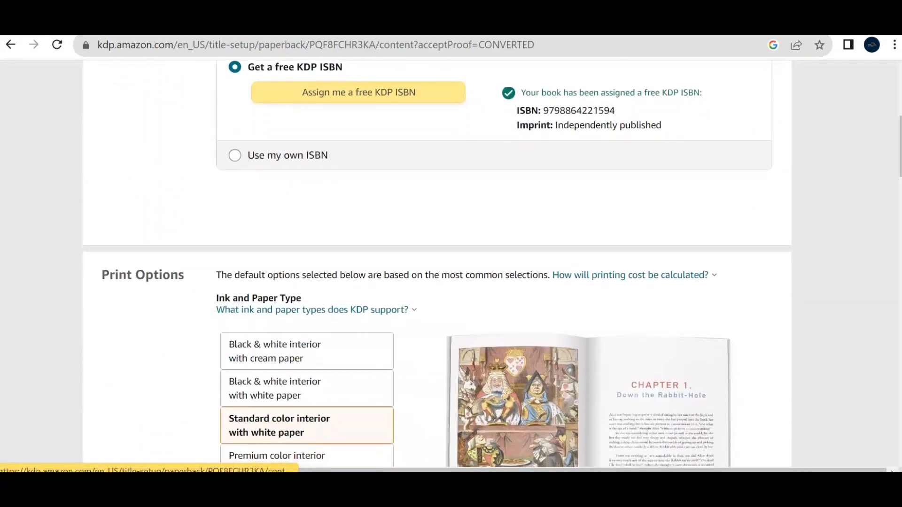
pyautogui.scroll(-15, 437, 263)
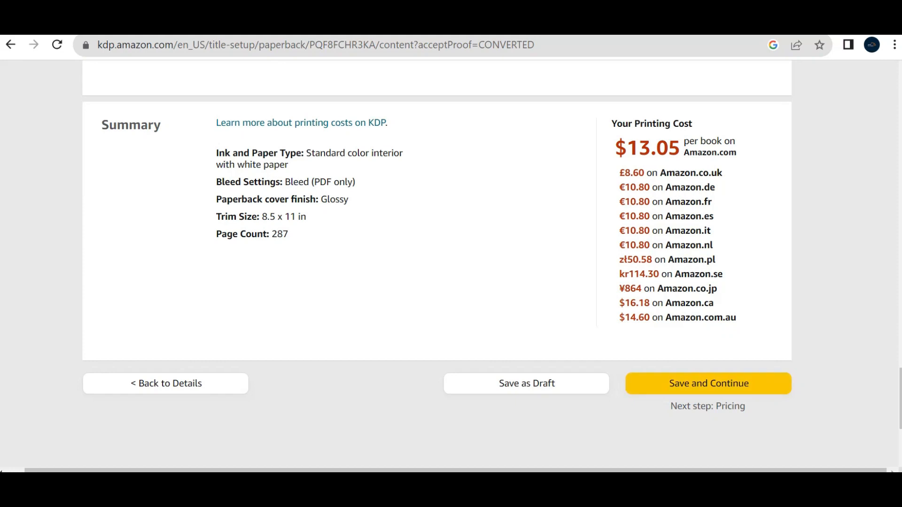
pyautogui.click(708, 384)
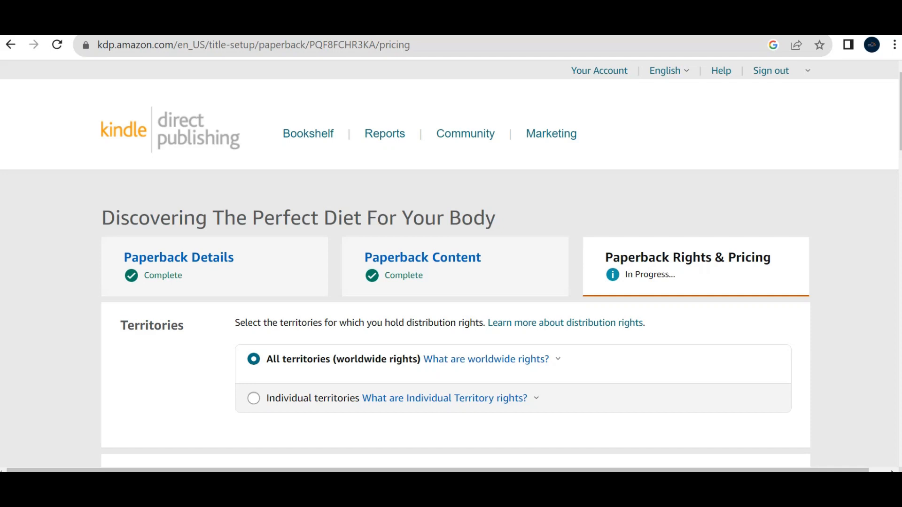
# - Review the territory rights, the primary marketplace notice, and the pricing, royalty and distribution section
pyautogui.scroll(-8, 451, 263)
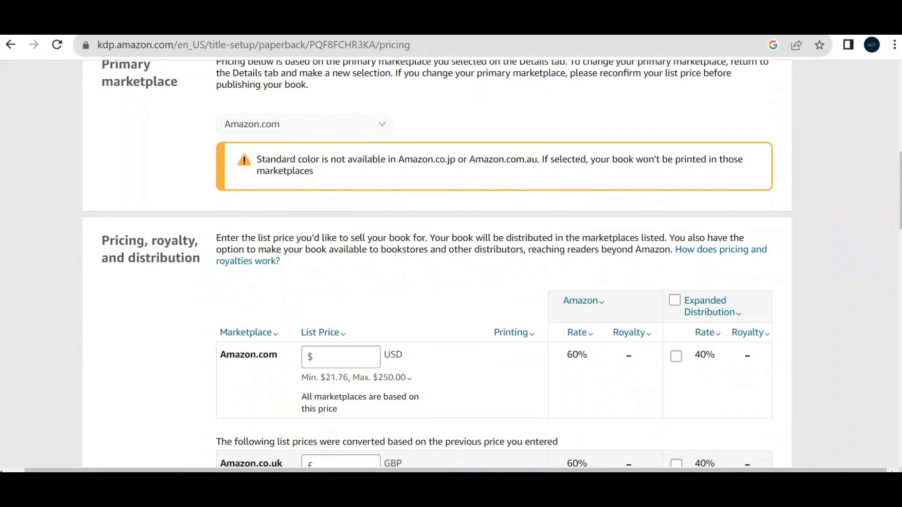
pyautogui.scroll(1, 437, 263)
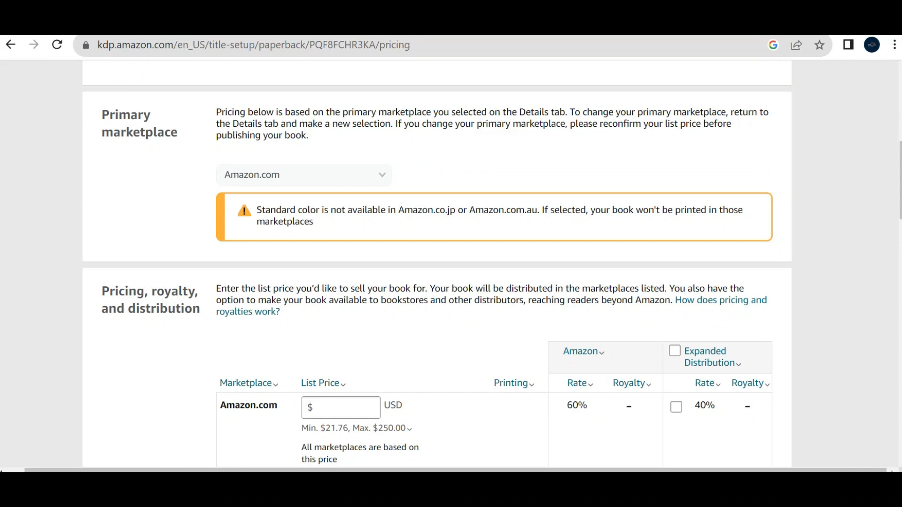
pyautogui.scroll(5, 437, 263)
pyautogui.scroll(-2, 437, 263)
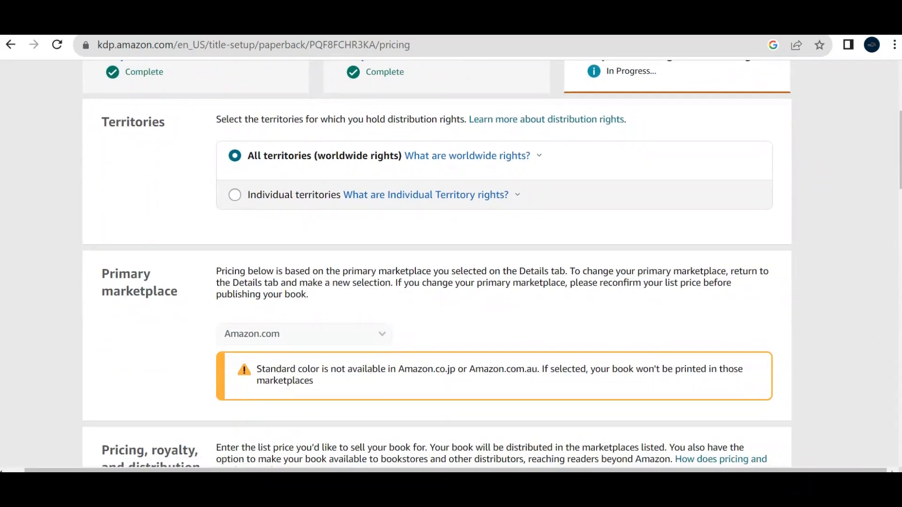
pyautogui.scroll(-1, 437, 263)
pyautogui.scroll(1, 438, 263)
pyautogui.hscroll(-1, 437, 263)
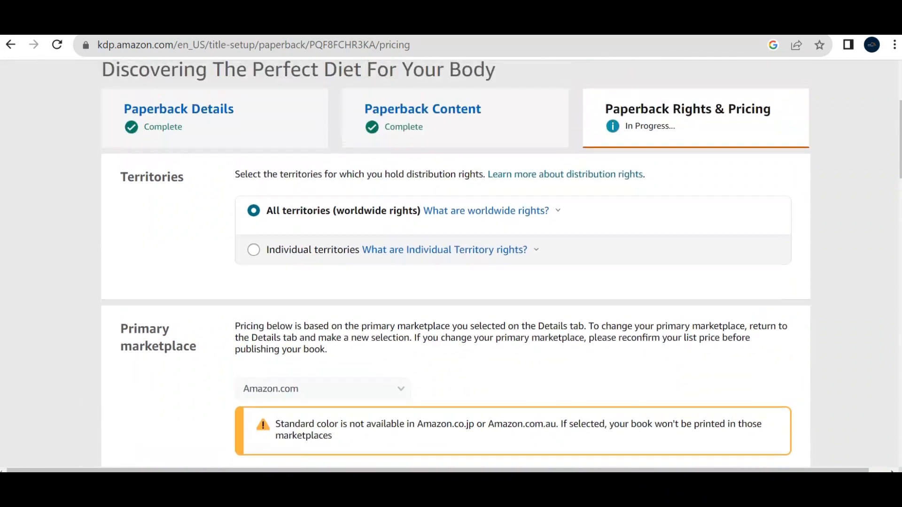
pyautogui.scroll(-8, 437, 263)
pyautogui.scroll(5, 437, 263)
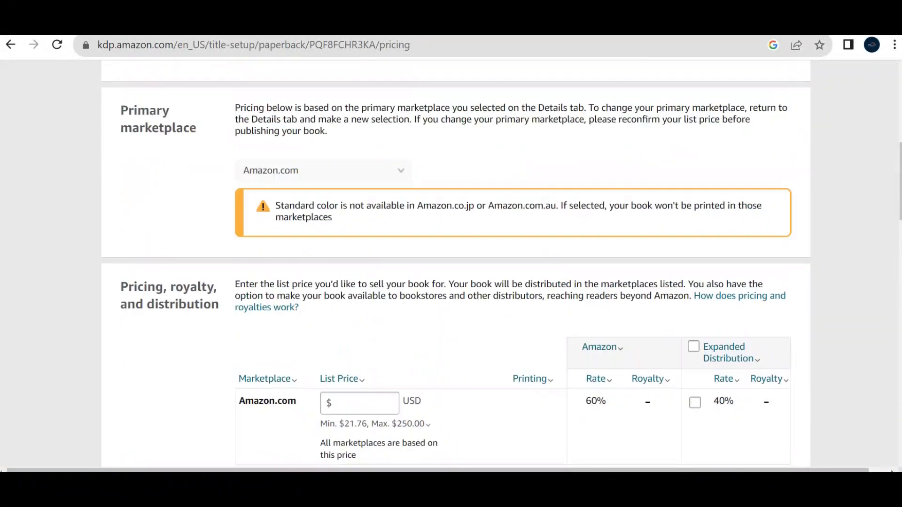
pyautogui.scroll(1, 437, 263)
pyautogui.scroll(-3, 310, 440)
pyautogui.hscroll(1, 311, 439)
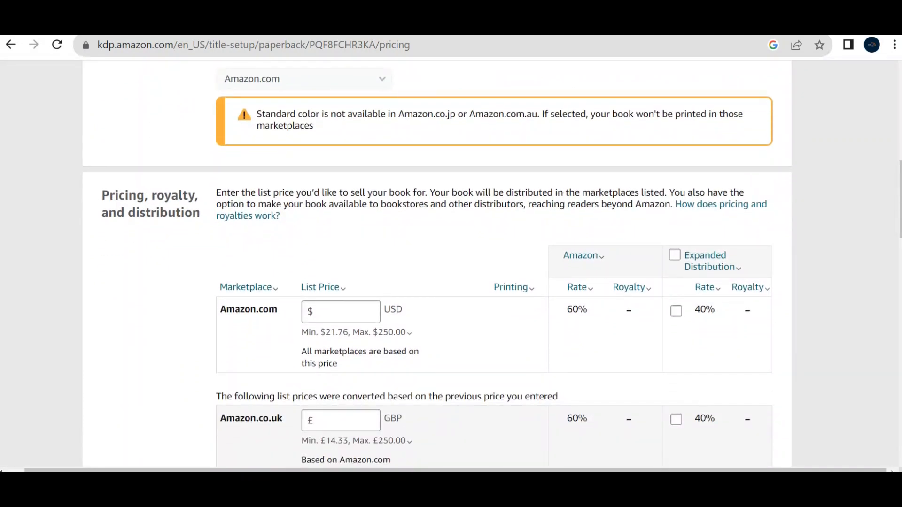
# - Set the Amazon.com list price to $25.99 and read the explanation of the Expanded Distribution royalty
pyautogui.click(375, 312)
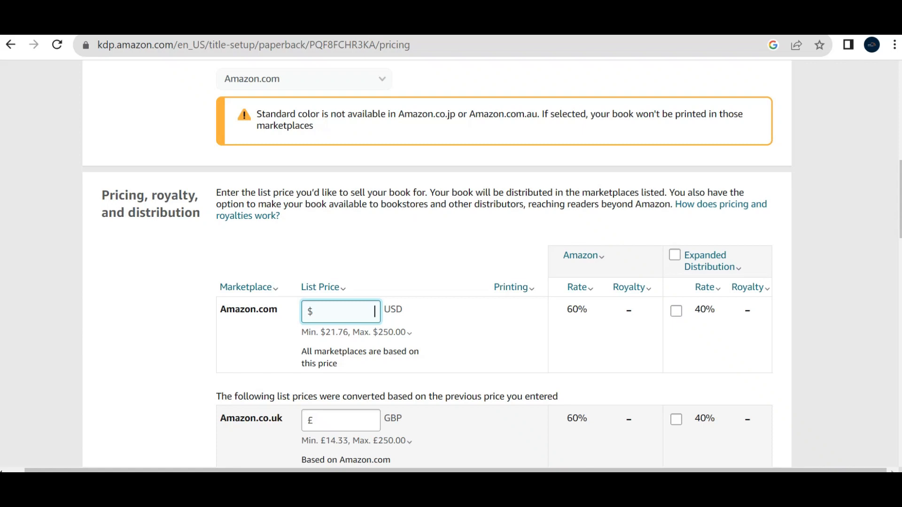
pyautogui.write('25.99')
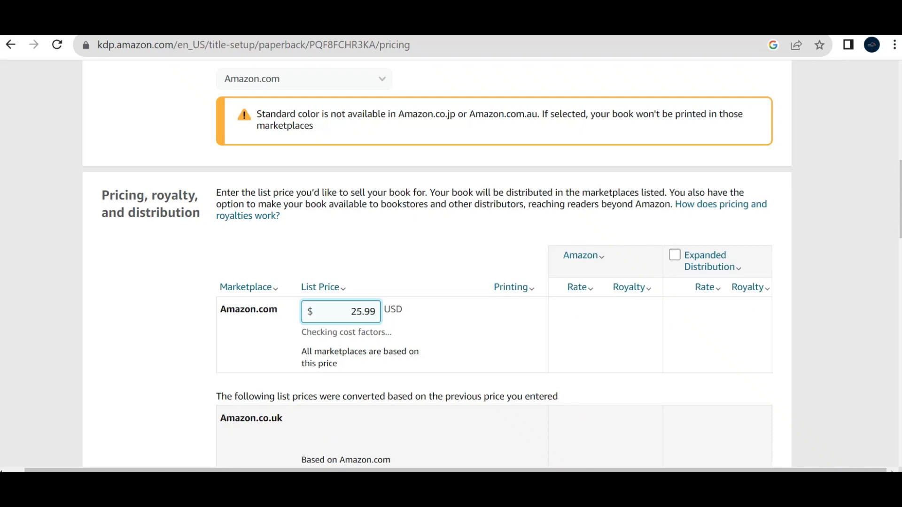
pyautogui.scroll(-1, 437, 264)
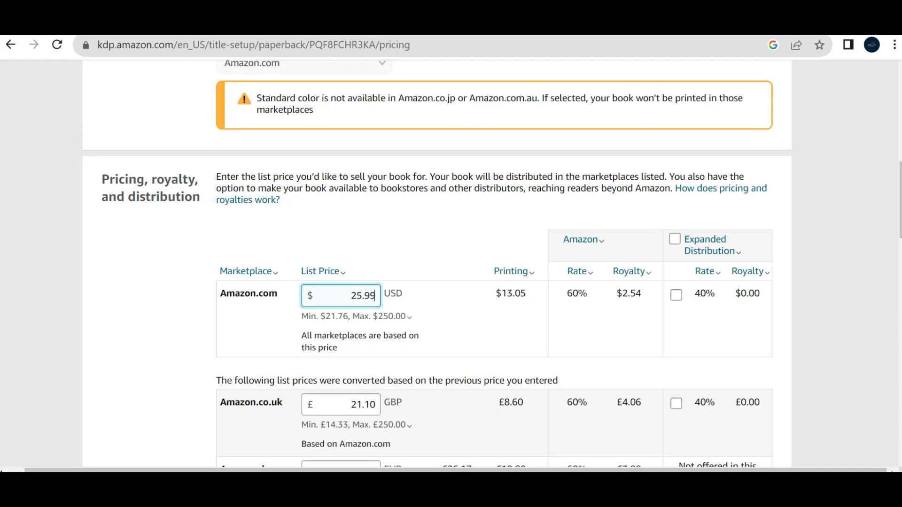
pyautogui.click(747, 271)
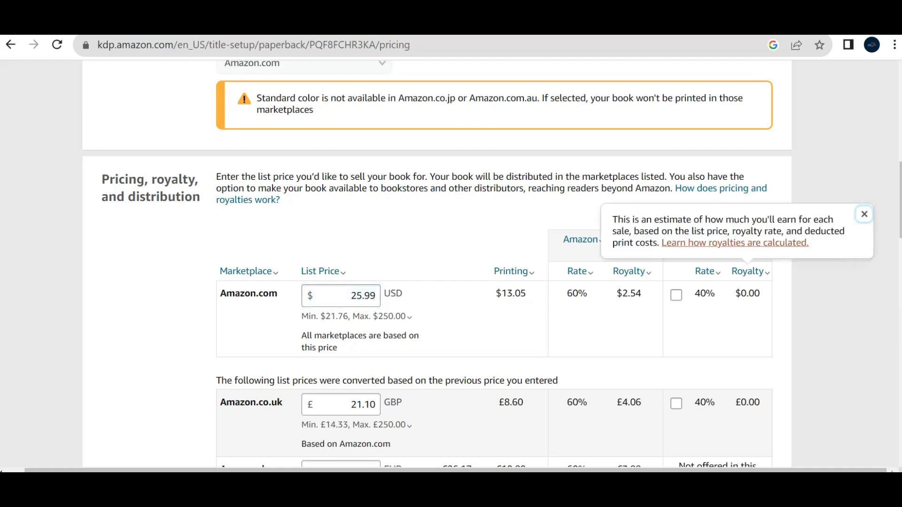
pyautogui.click(865, 214)
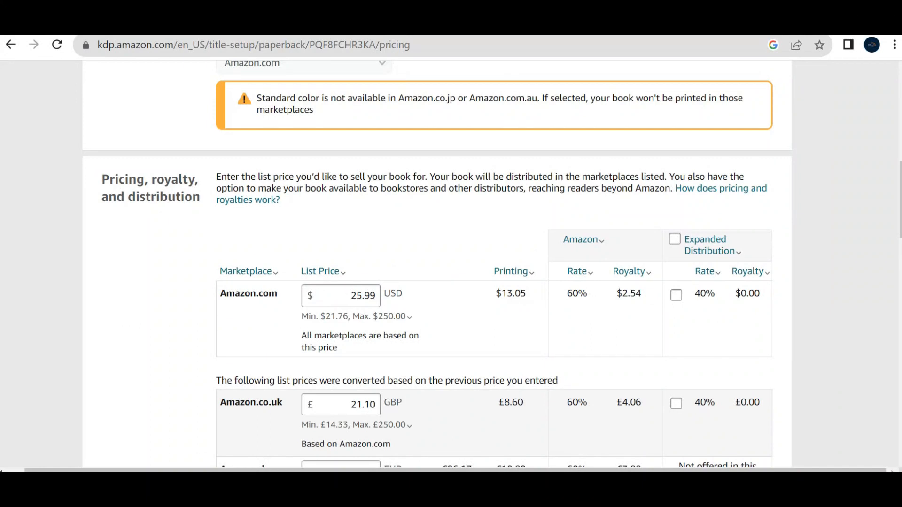
# - Set the Amazon.com list price to $29.99 and check the converted prices for the other marketplaces
pyautogui.click(356, 295)
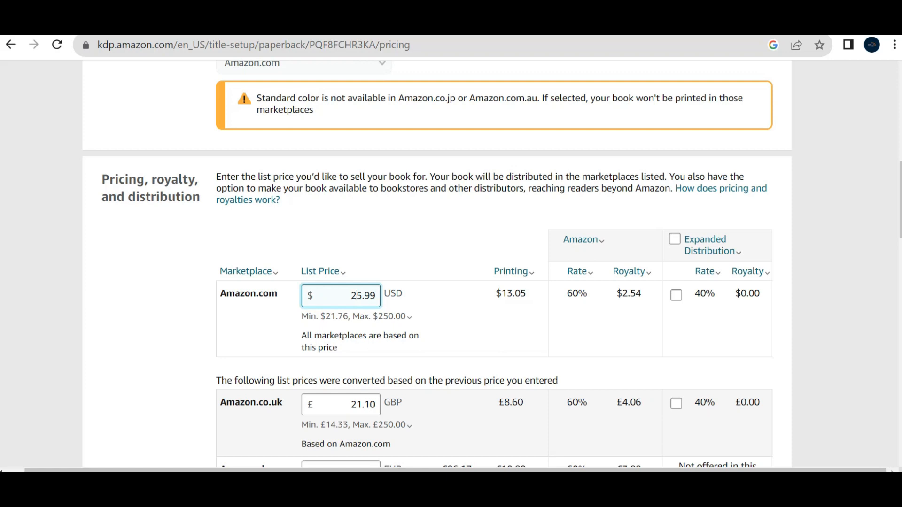
pyautogui.press('Delete')
pyautogui.write('9')
pyautogui.scroll(-1, 437, 263)
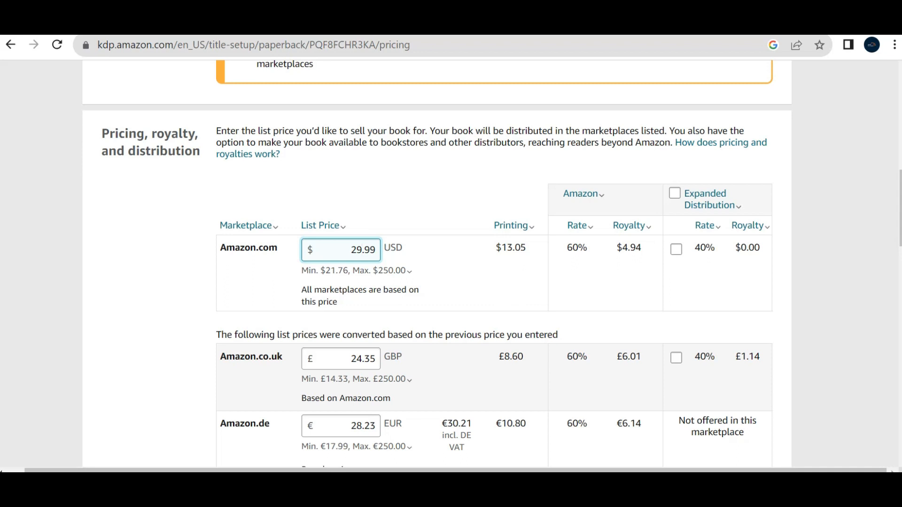
pyautogui.scroll(-5, 451, 263)
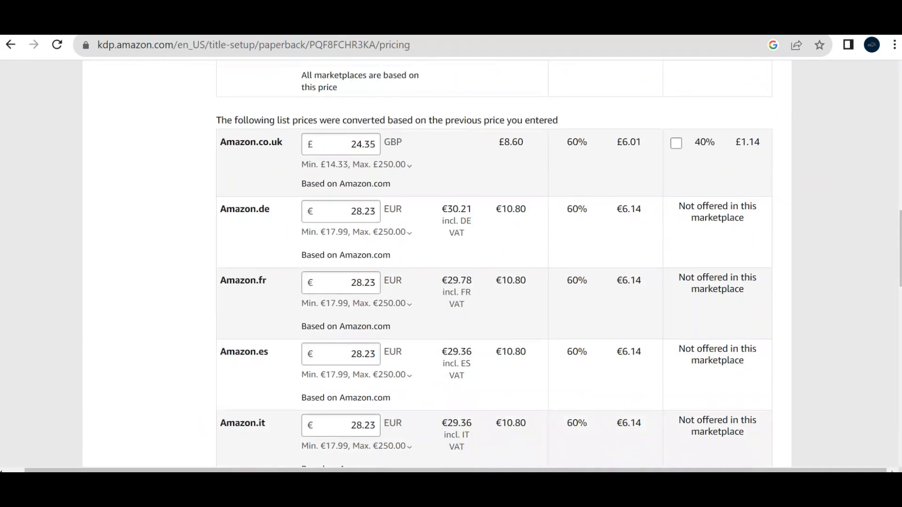
pyautogui.scroll(6, 452, 262)
pyautogui.hscroll(-1, 451, 263)
# - Review the terms and book proof sections, publish the paperback book, and dismiss the submission confirmation
pyautogui.scroll(-20, 451, 263)
pyautogui.hscroll(1, 451, 263)
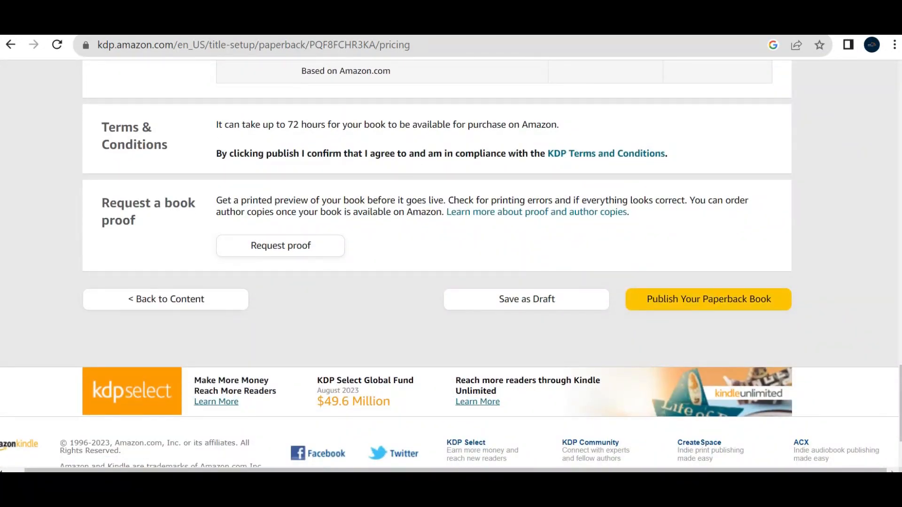
pyautogui.scroll(8, 451, 263)
pyautogui.scroll(-9, 451, 263)
pyautogui.scroll(3, 451, 263)
pyautogui.click(709, 421)
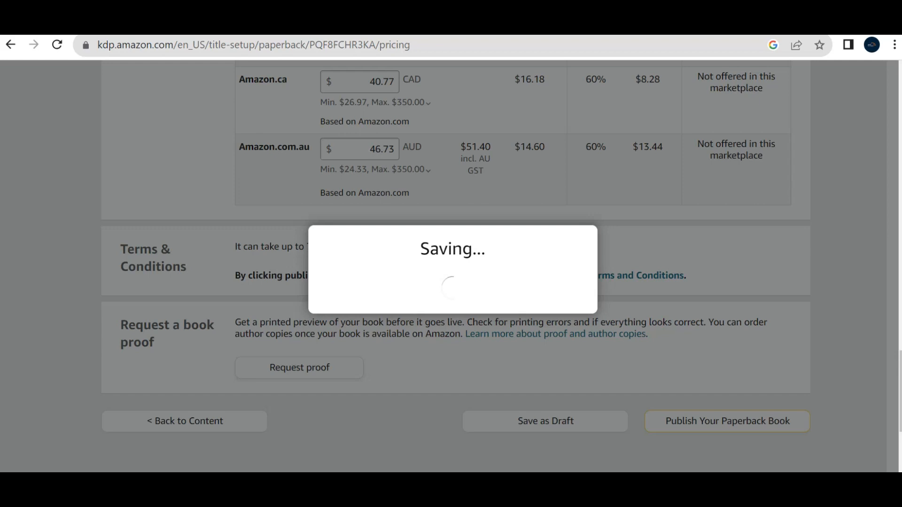
pyautogui.scroll(6, 454, 266)
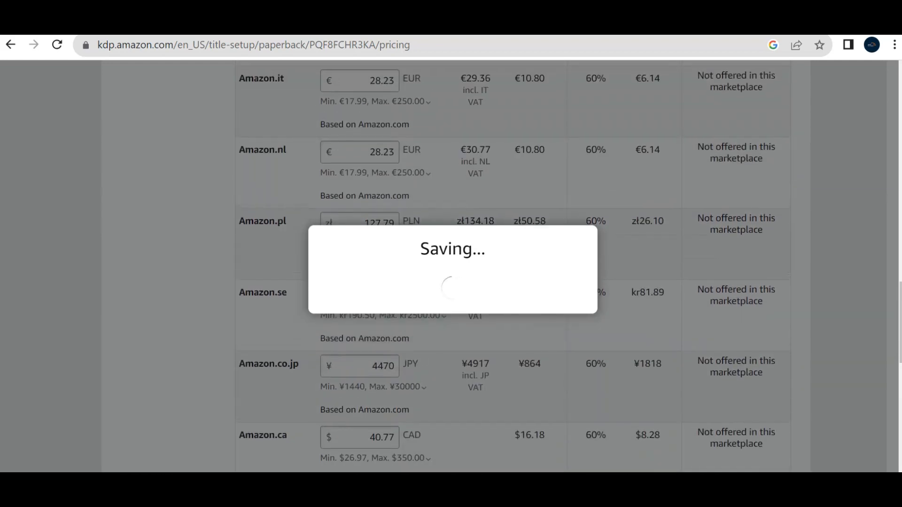
pyautogui.scroll(2, 454, 266)
pyautogui.scroll(1, 453, 266)
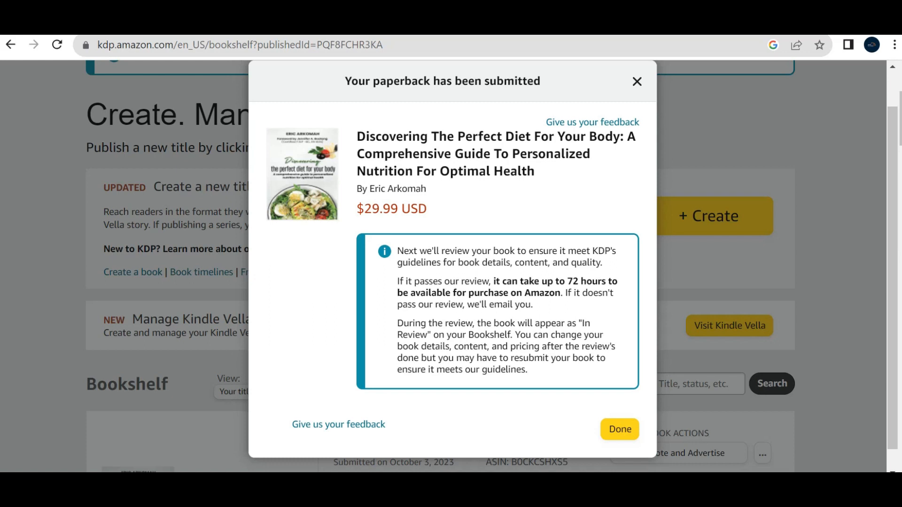
pyautogui.scroll(-1, 453, 258)
pyautogui.click(620, 407)
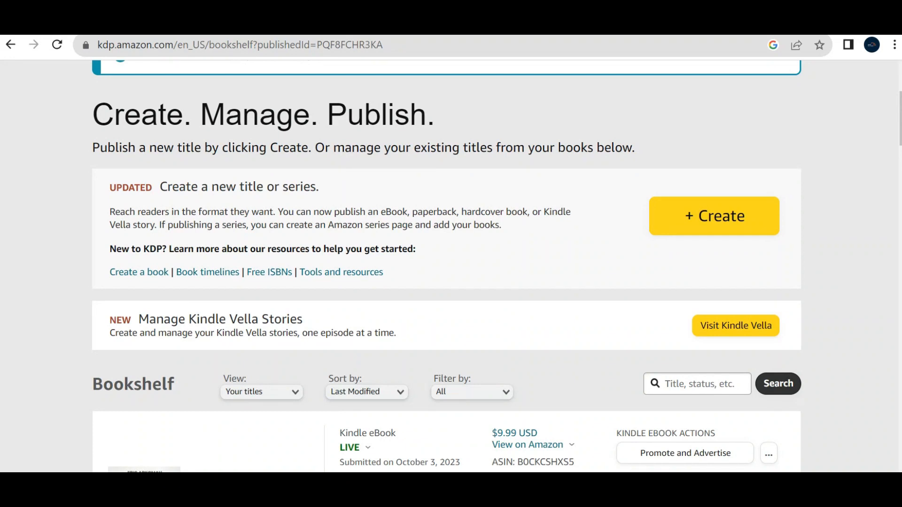
# - Check the diet book's paperback status on the Bookshelf and read the status explanation
pyautogui.scroll(-3, 447, 267)
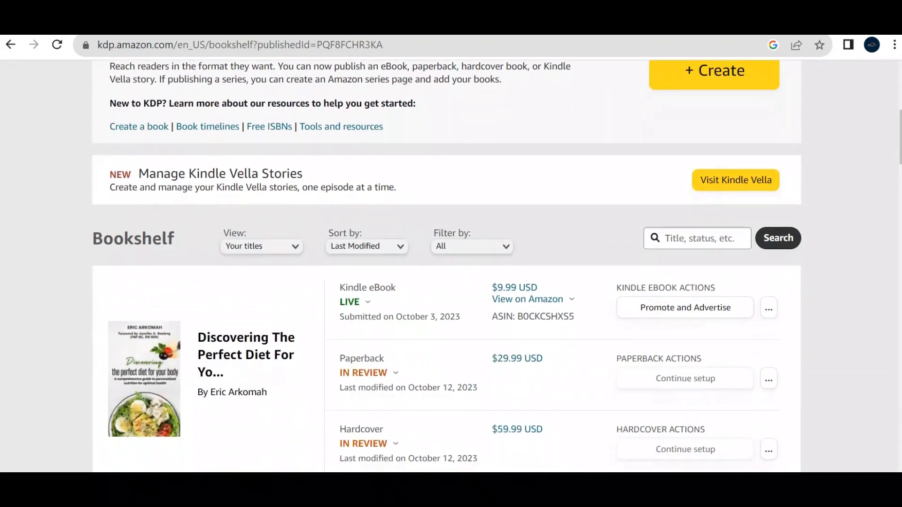
pyautogui.scroll(-1, 447, 267)
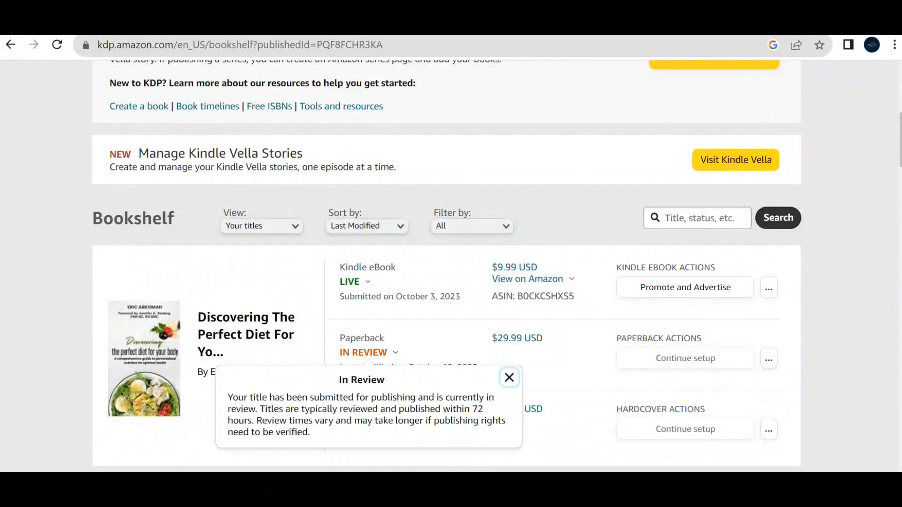
pyautogui.moveTo(364, 354)
pyautogui.click(510, 378)
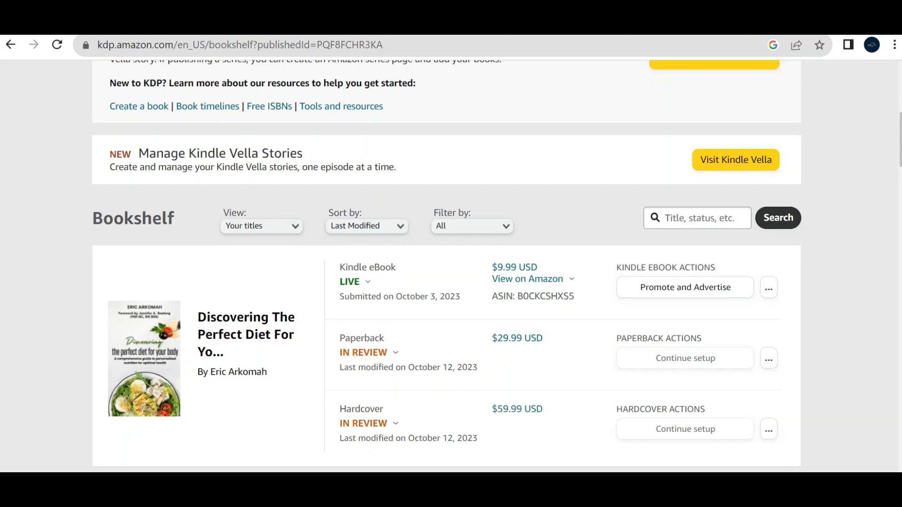